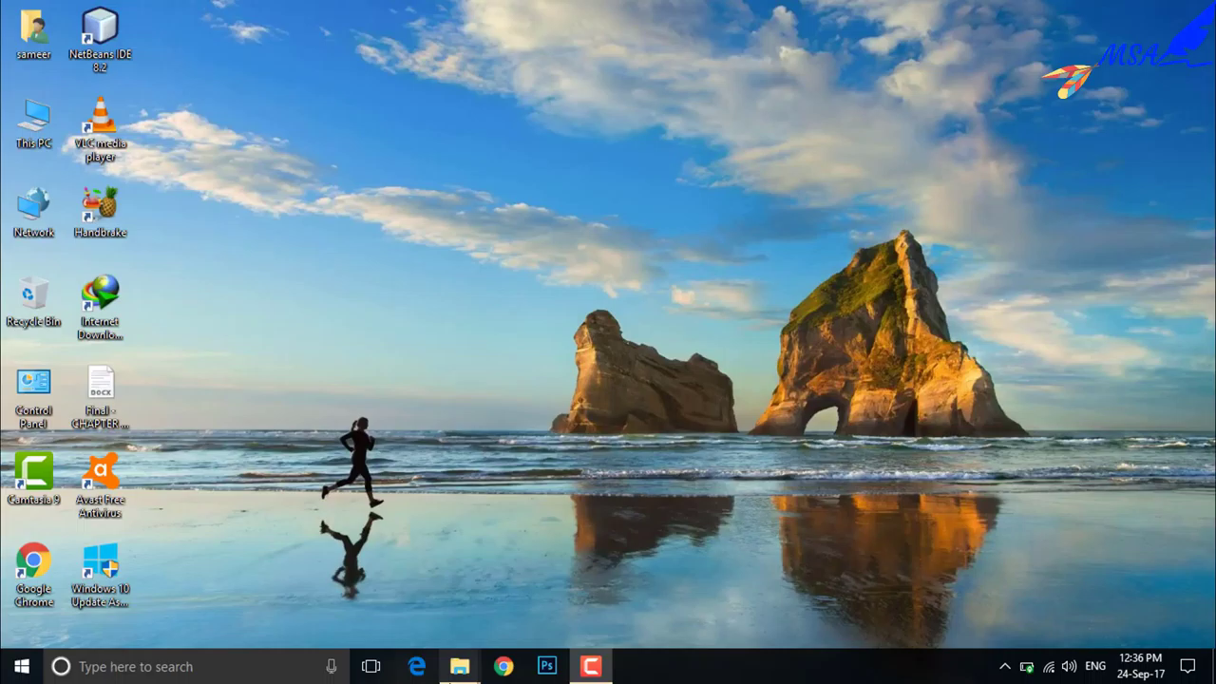
Step: View the PC folder under Operating Systems, and search Google in Chrome for "windows 8.1 pre activated iso blogspot"
{"action": "mouse_move", "coordinate": [459, 665]}
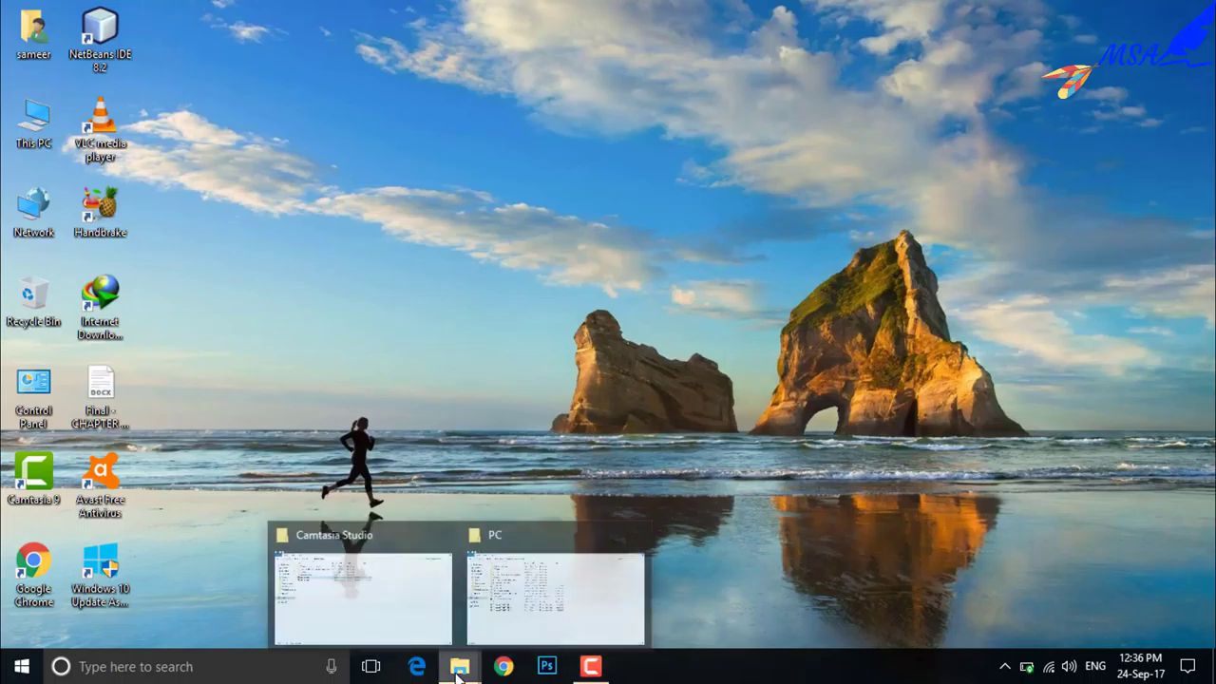
{"action": "left_click", "coordinate": [535, 608]}
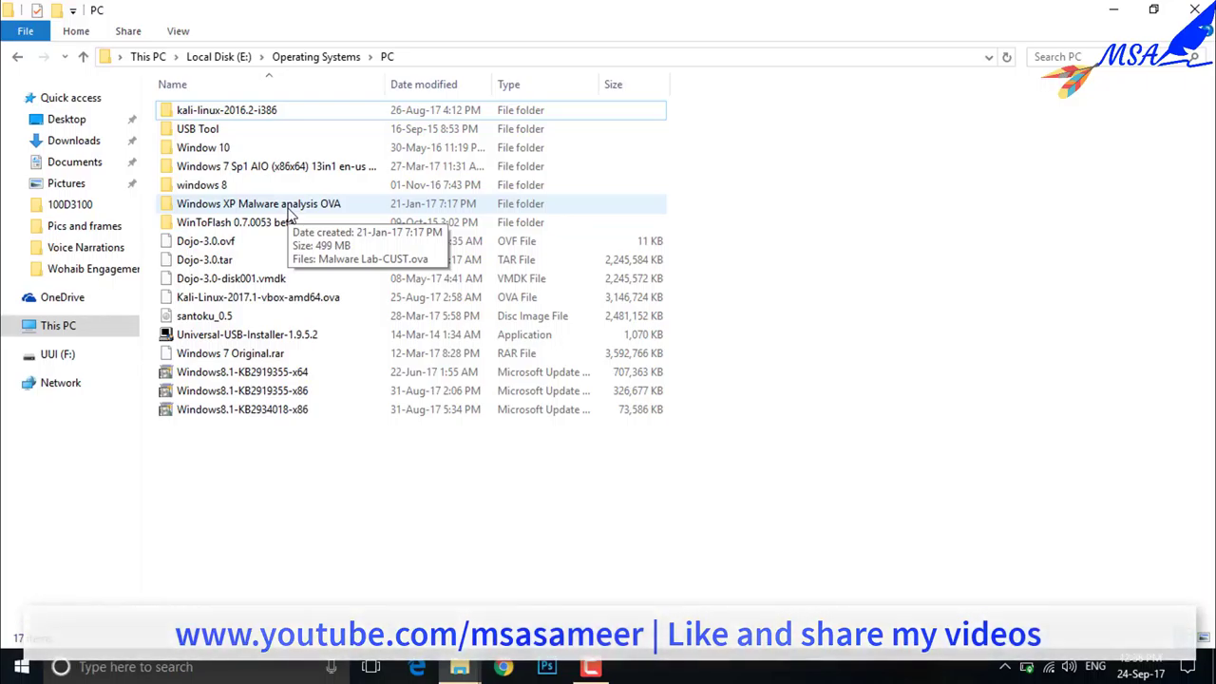
{"action": "left_click", "coordinate": [504, 671]}
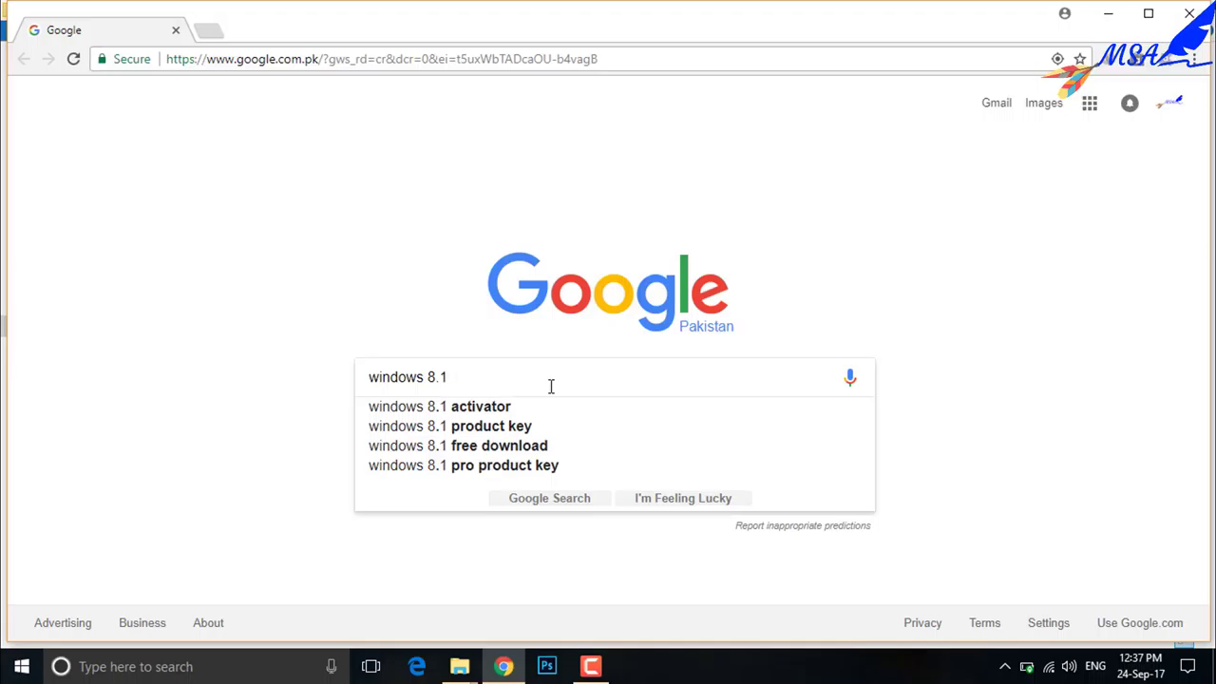
{"action": "type", "text": "pre activated iso"}
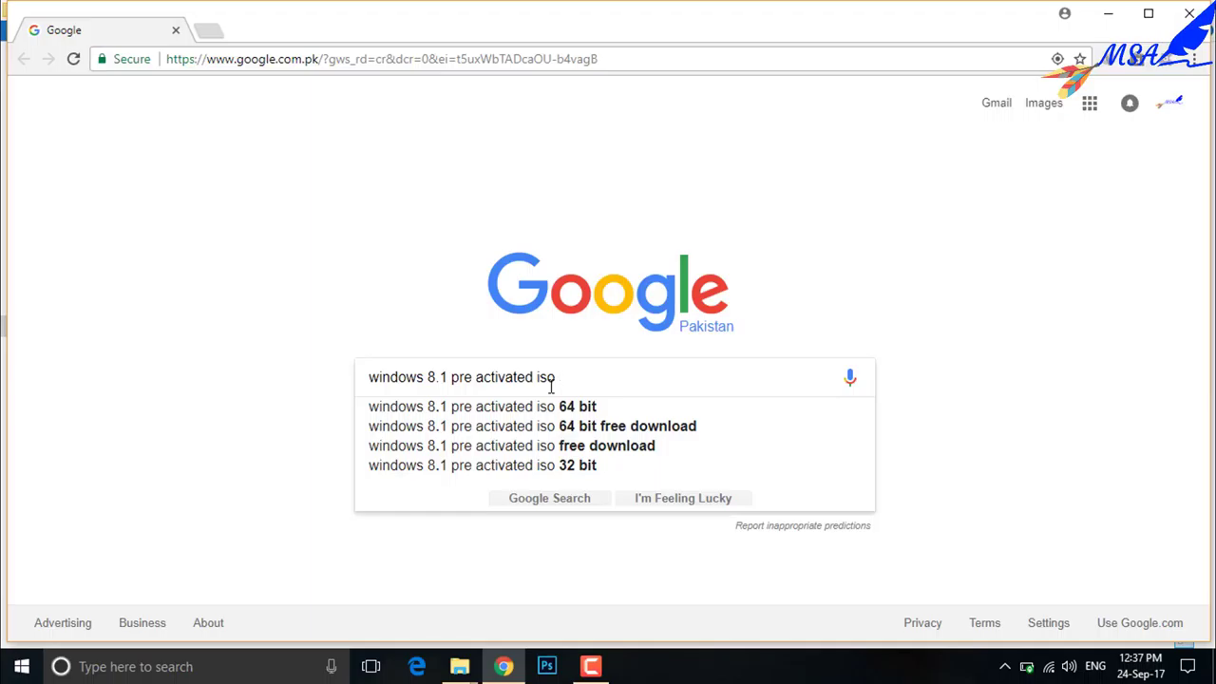
{"action": "type", "text": "blo"}
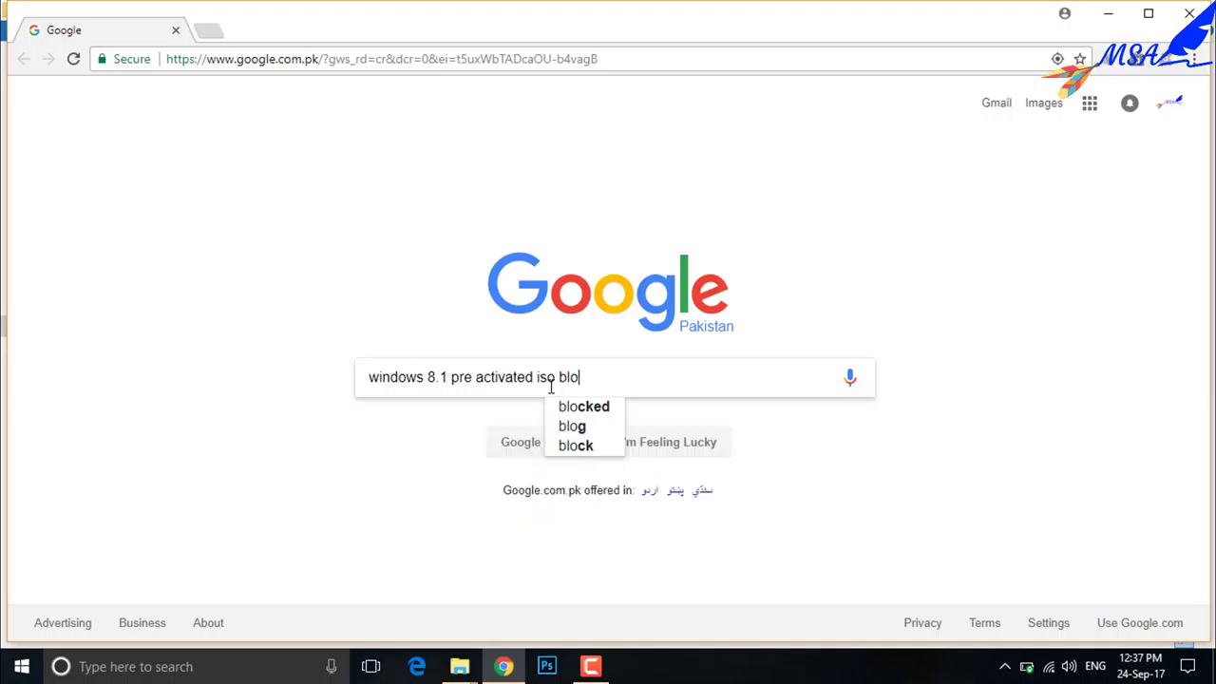
{"action": "type", "text": "gspot"}
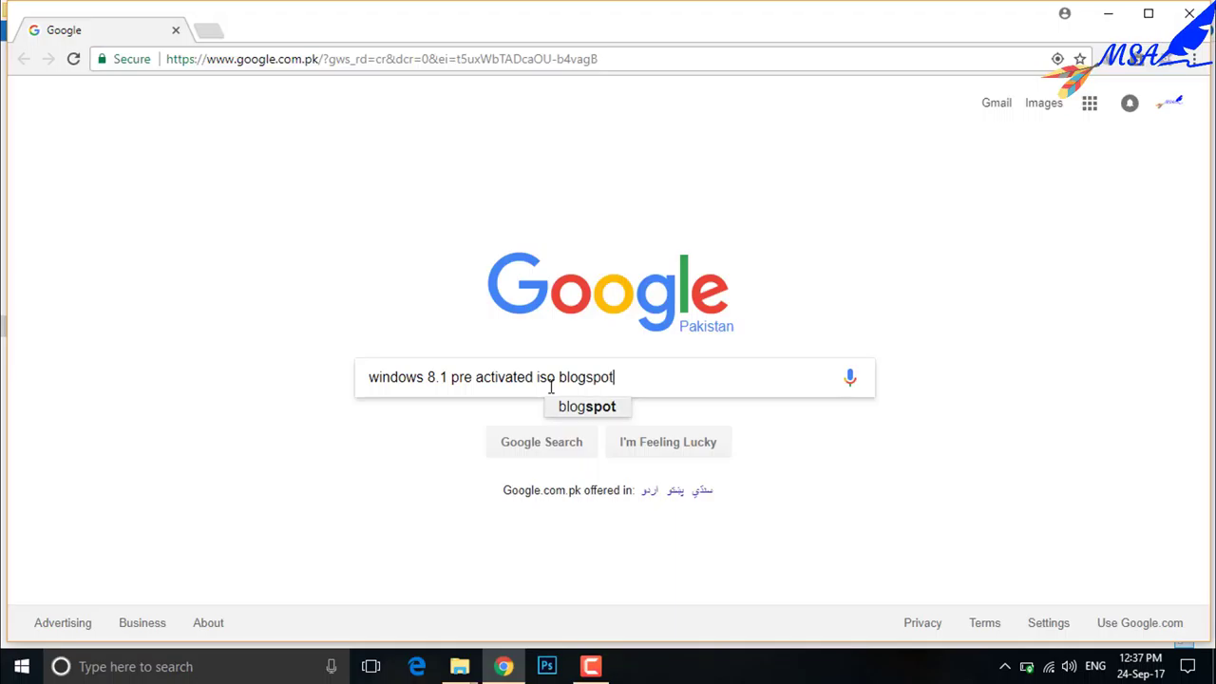
{"action": "key", "text": "Return"}
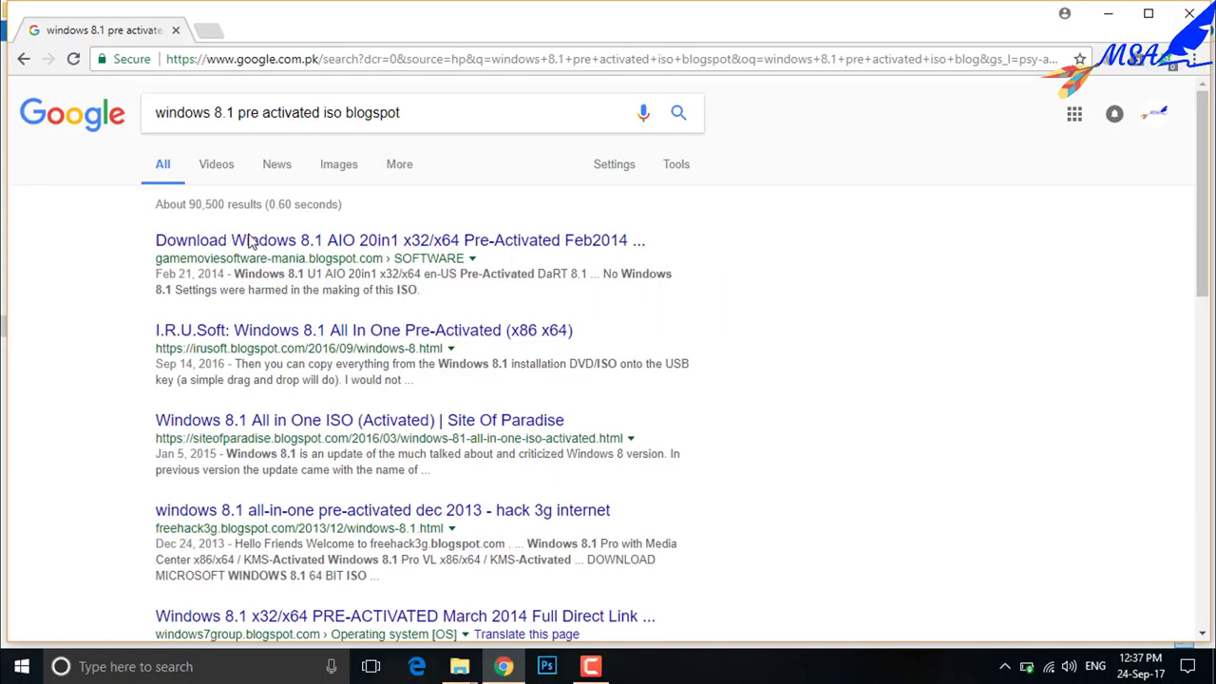
Step: Open the first search result, on Windows 8.1 AIO 20in1, look through its download page, and put the browser away
{"action": "left_click", "coordinate": [353, 245]}
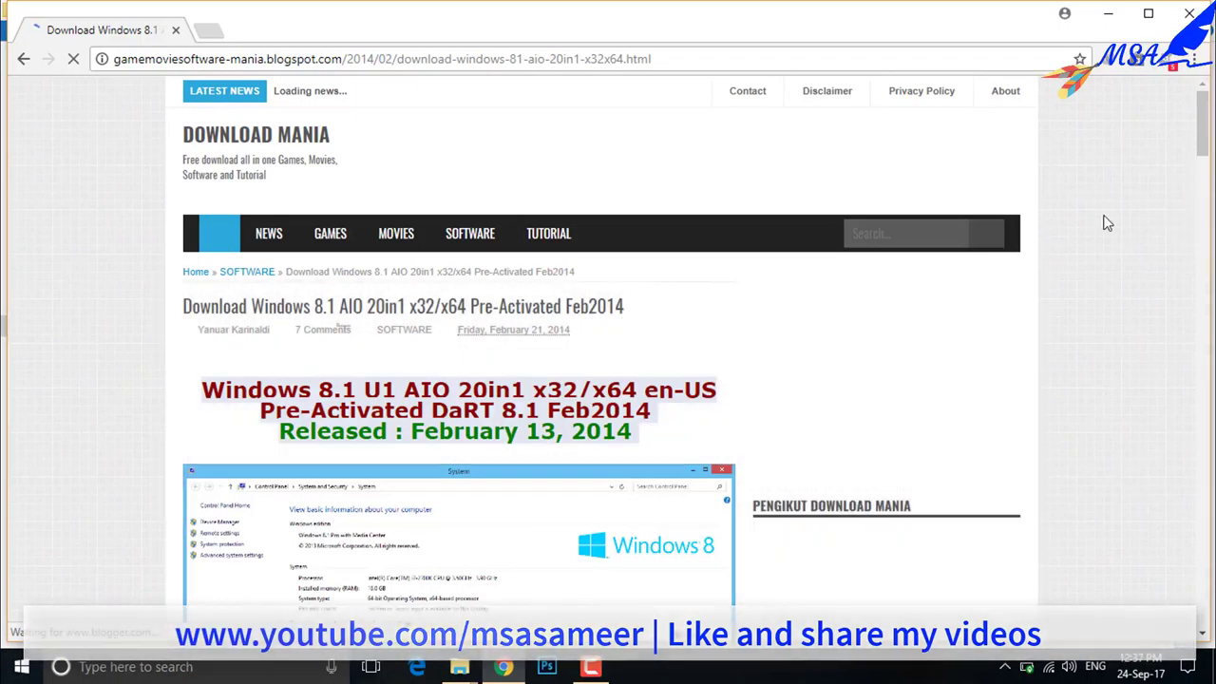
{"action": "left_click_drag", "start_coordinate": [1204, 131], "coordinate": [1204, 312]}
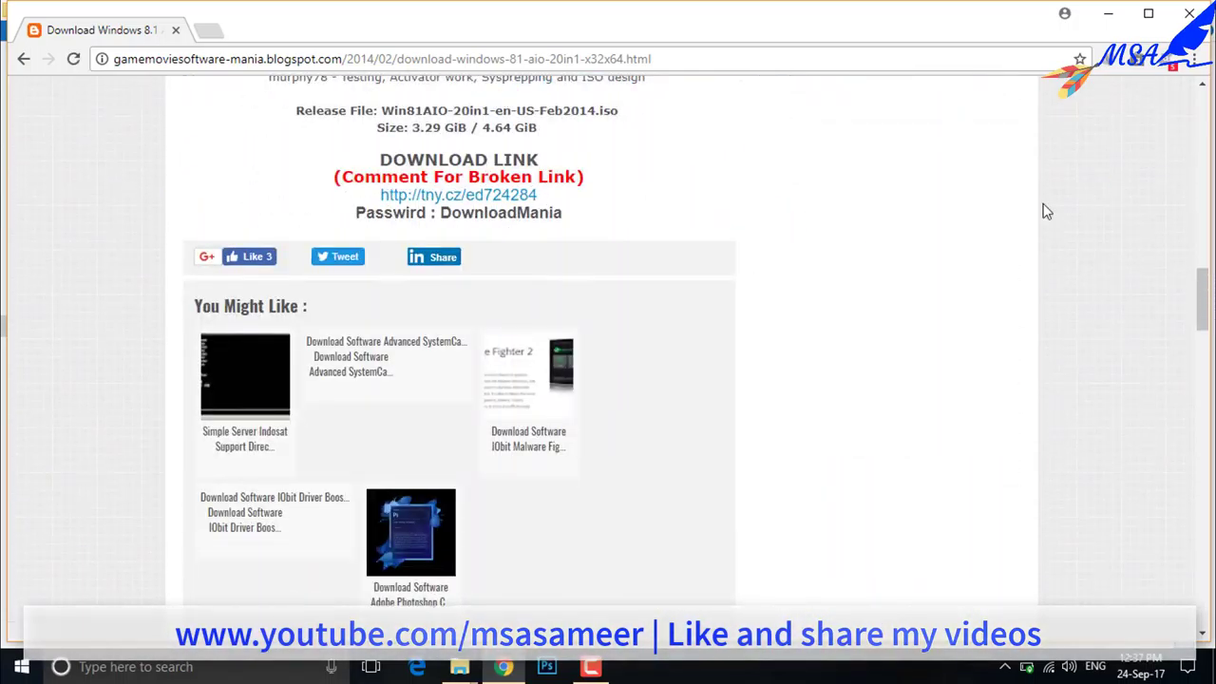
{"action": "left_click_drag", "start_coordinate": [1204, 299], "coordinate": [1203, 140]}
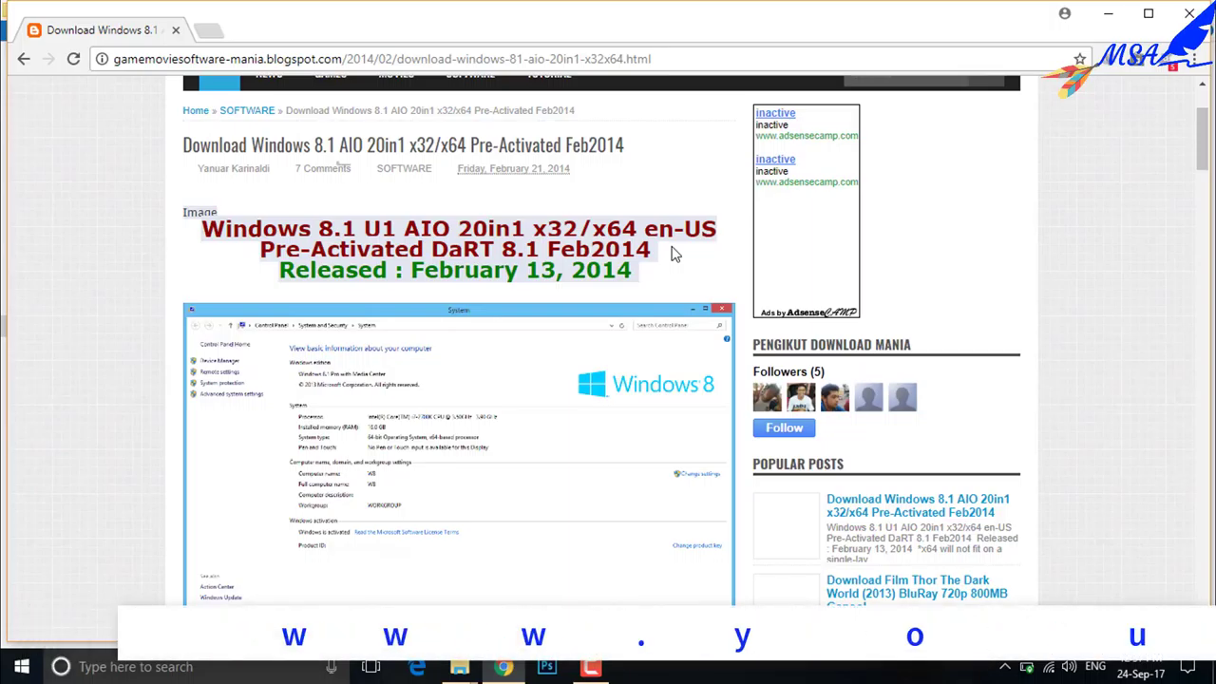
{"action": "left_click", "coordinate": [1112, 19]}
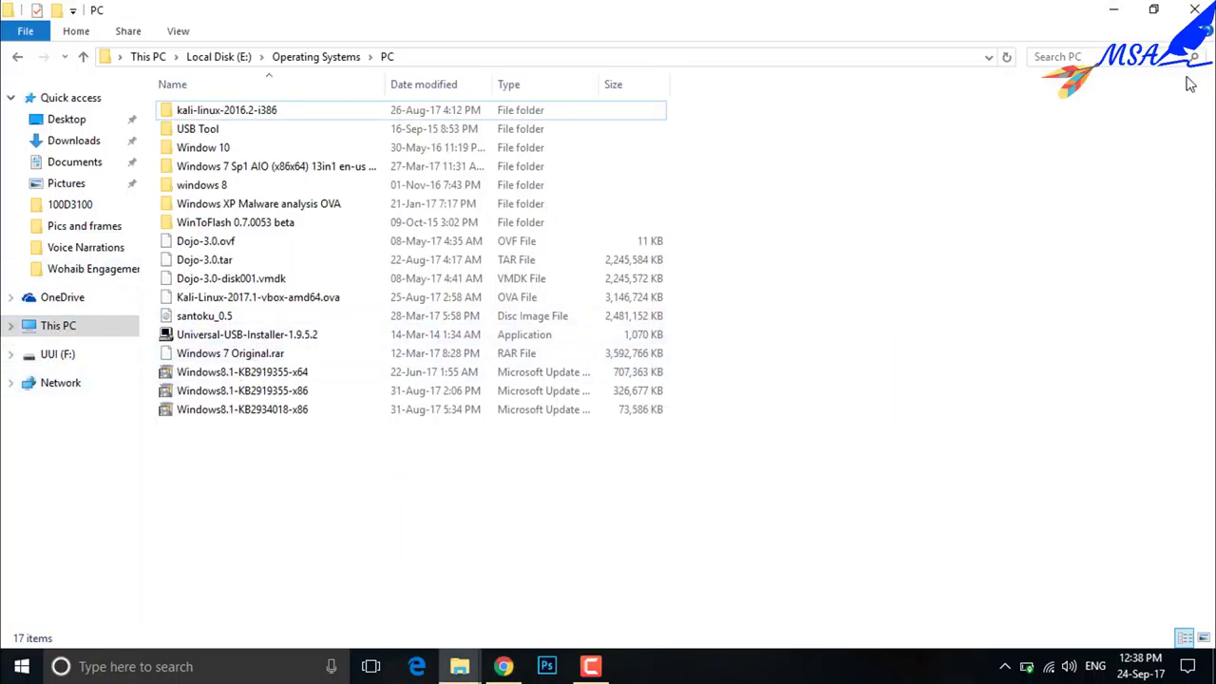
Step: Check the contents of the UUI (F:) USB drive from This PC and close its window
{"action": "left_click", "coordinate": [1113, 10]}
{"action": "double_click", "coordinate": [25, 136]}
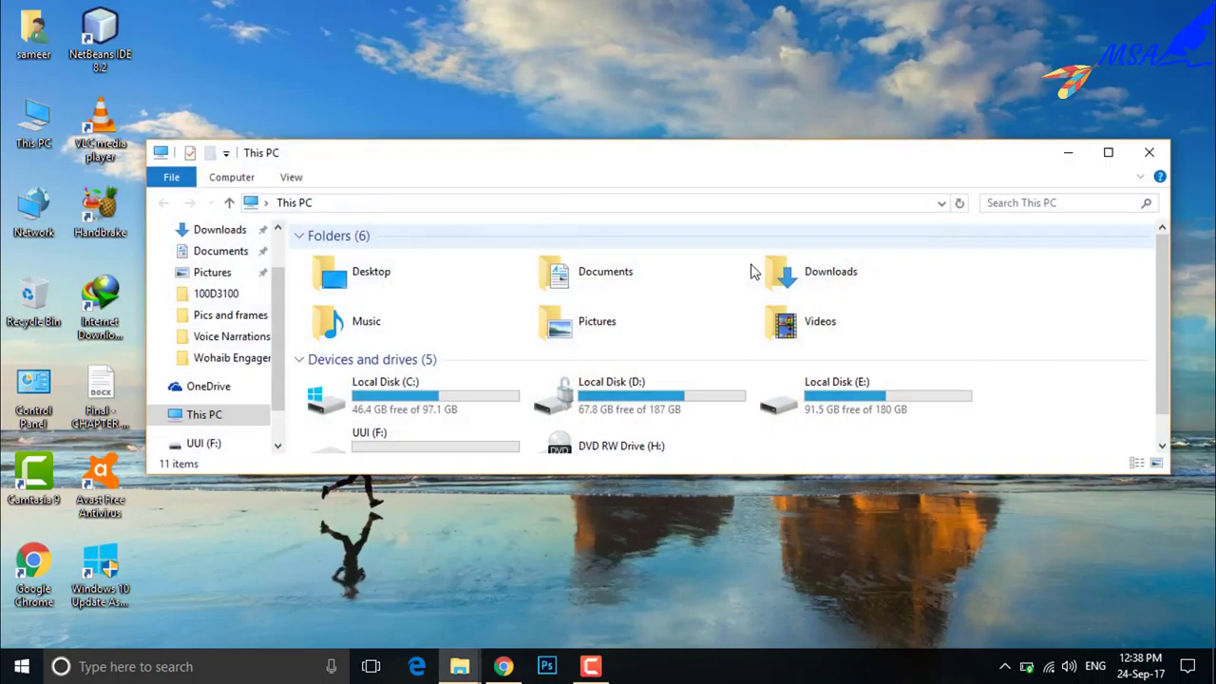
{"action": "double_click", "coordinate": [963, 160]}
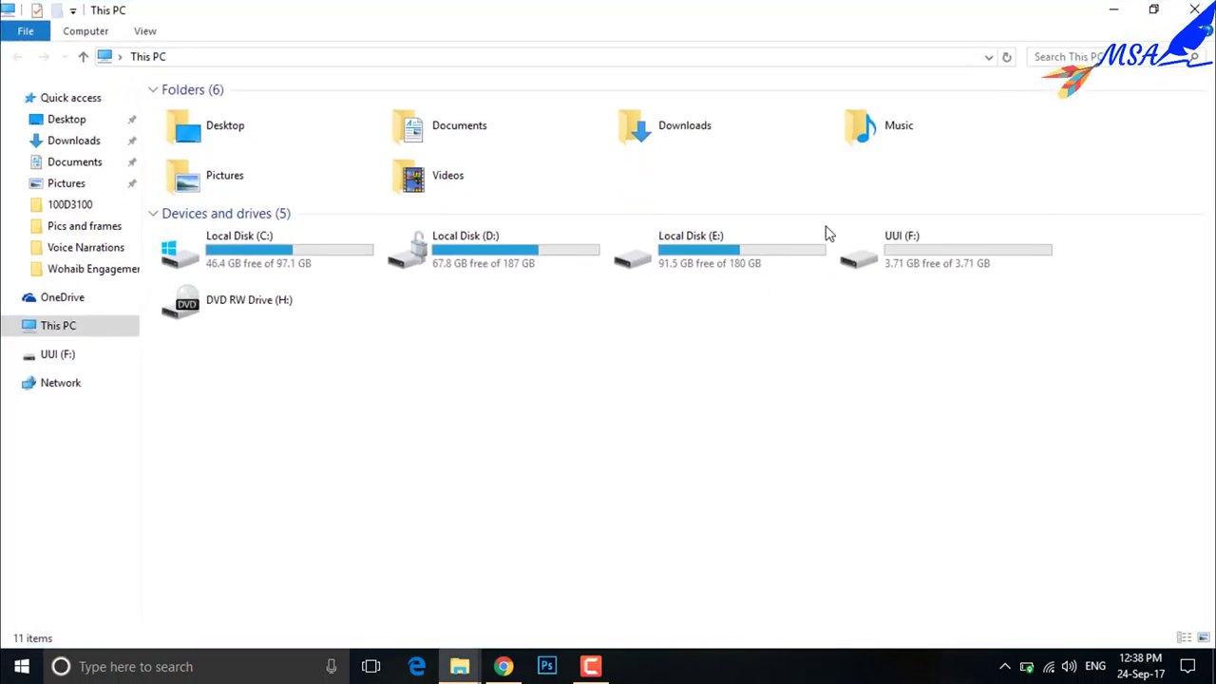
{"action": "left_click", "coordinate": [966, 257]}
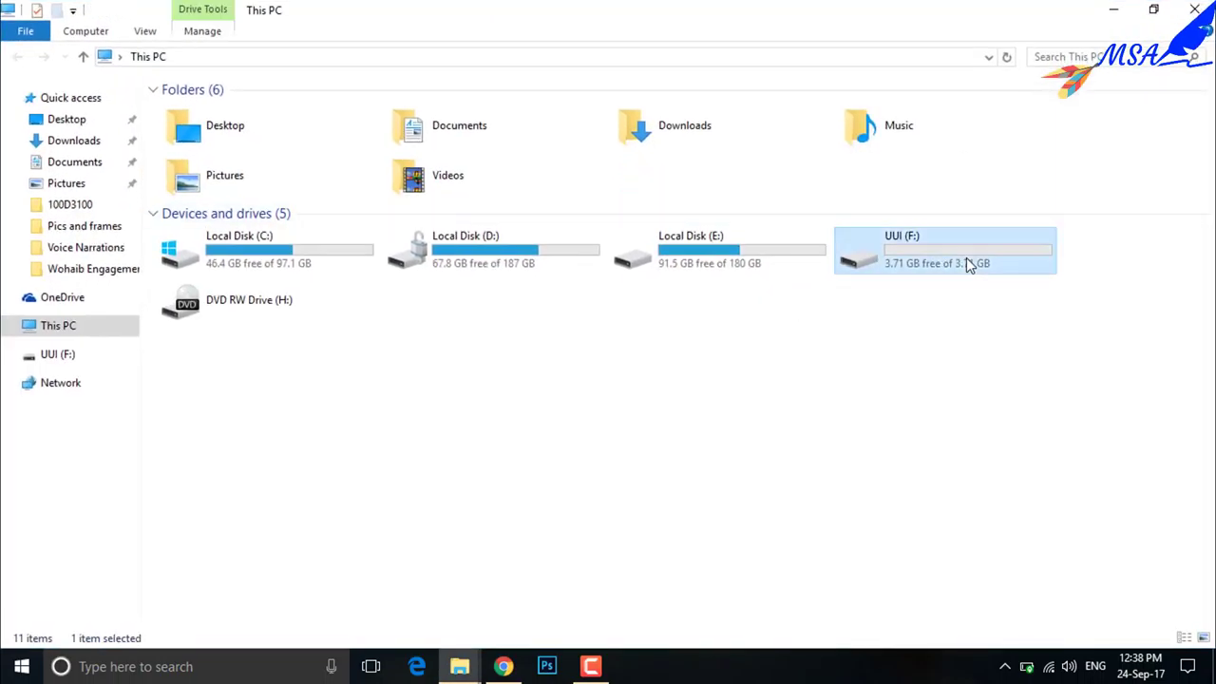
{"action": "double_click", "coordinate": [910, 260]}
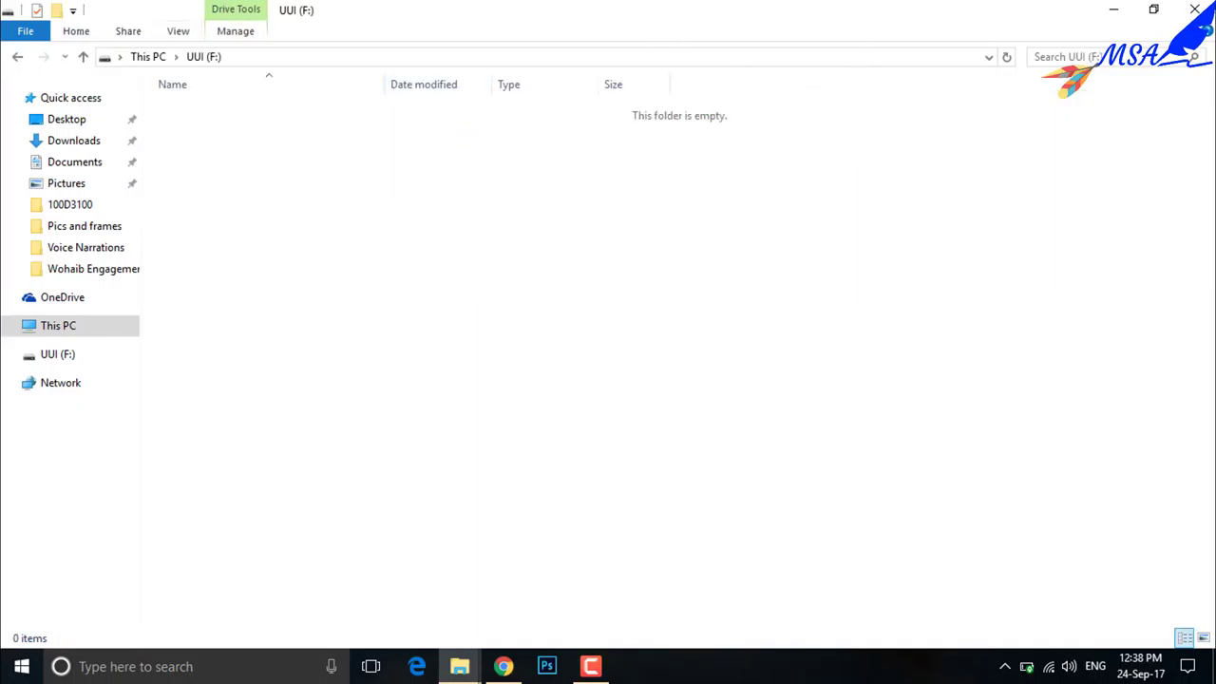
{"action": "left_click", "coordinate": [1195, 10]}
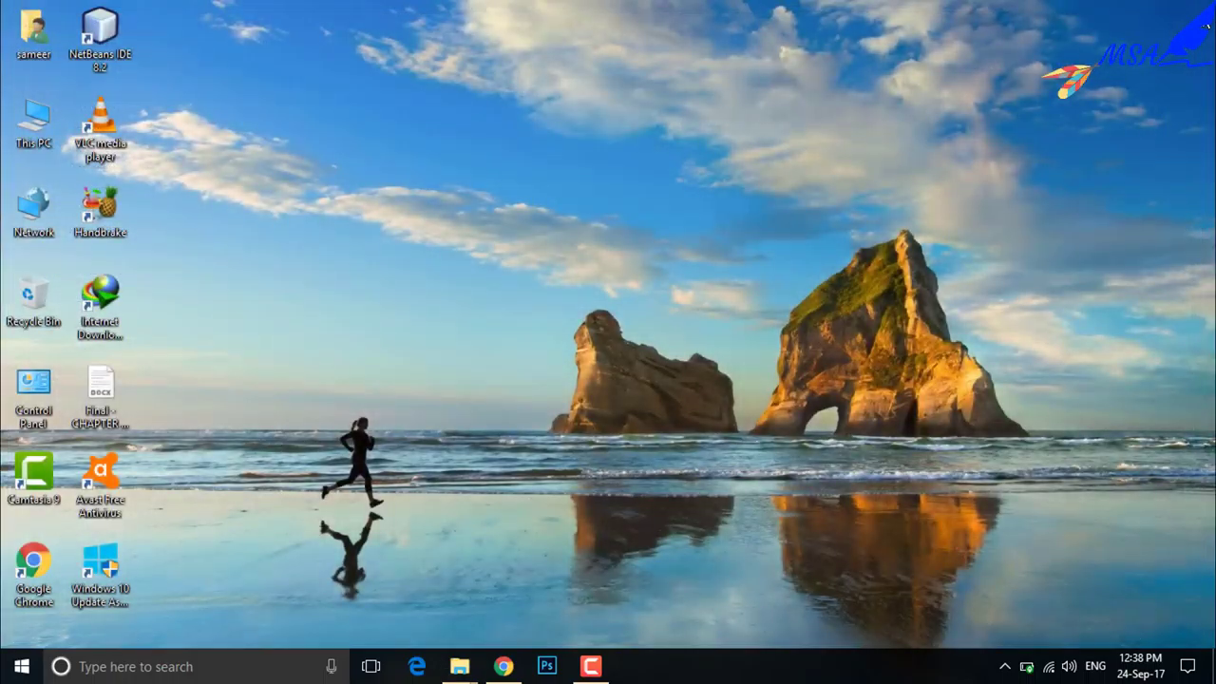
Step: Launch Universal-USB-Installer-1.9.5.2 from the PC folder and accept its license agreement
{"action": "mouse_move", "coordinate": [459, 665]}
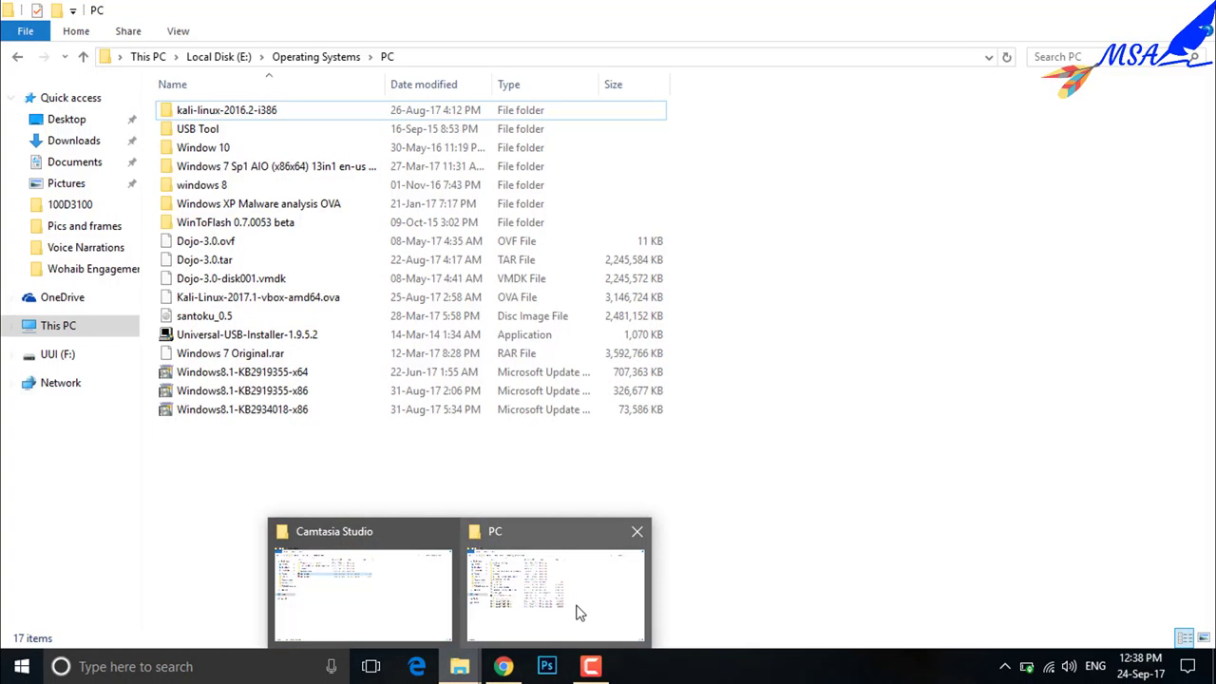
{"action": "left_click", "coordinate": [580, 613]}
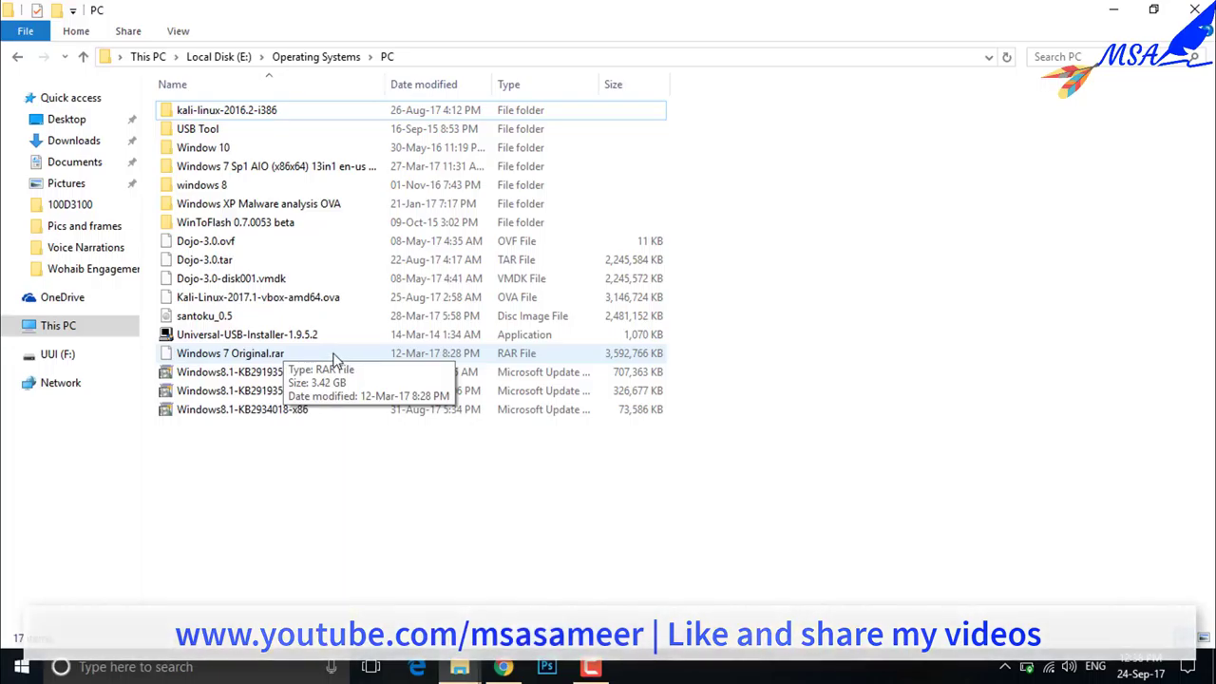
{"action": "double_click", "coordinate": [306, 340]}
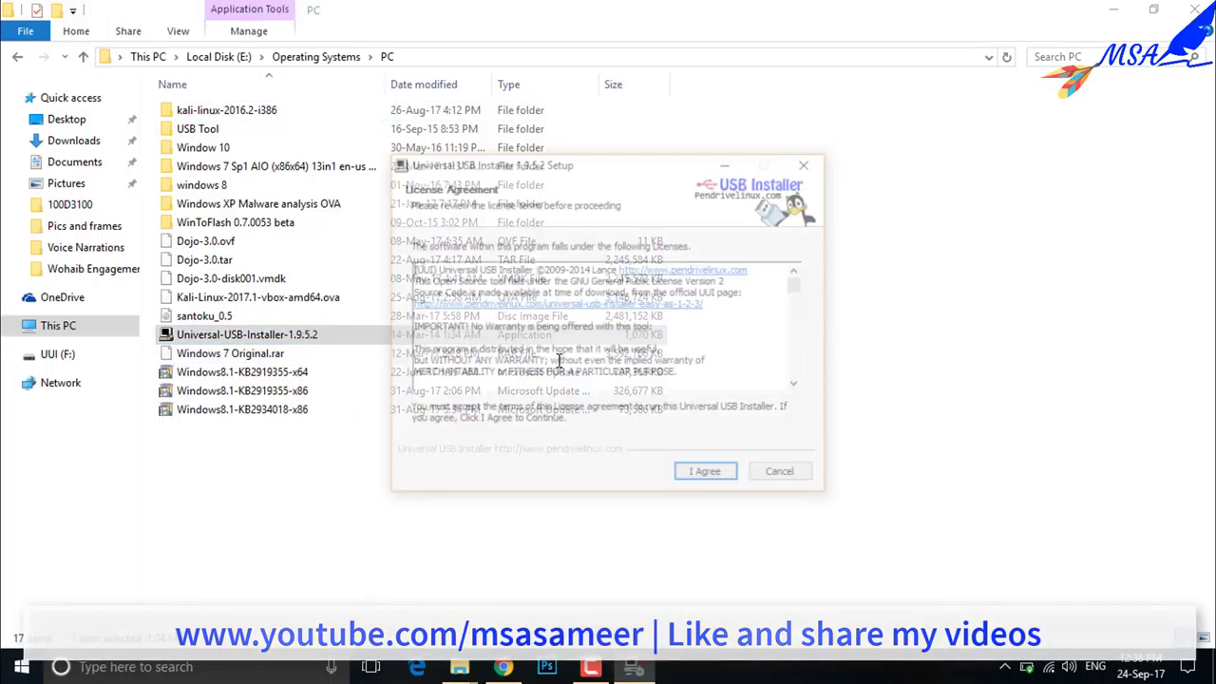
{"action": "left_click", "coordinate": [709, 476]}
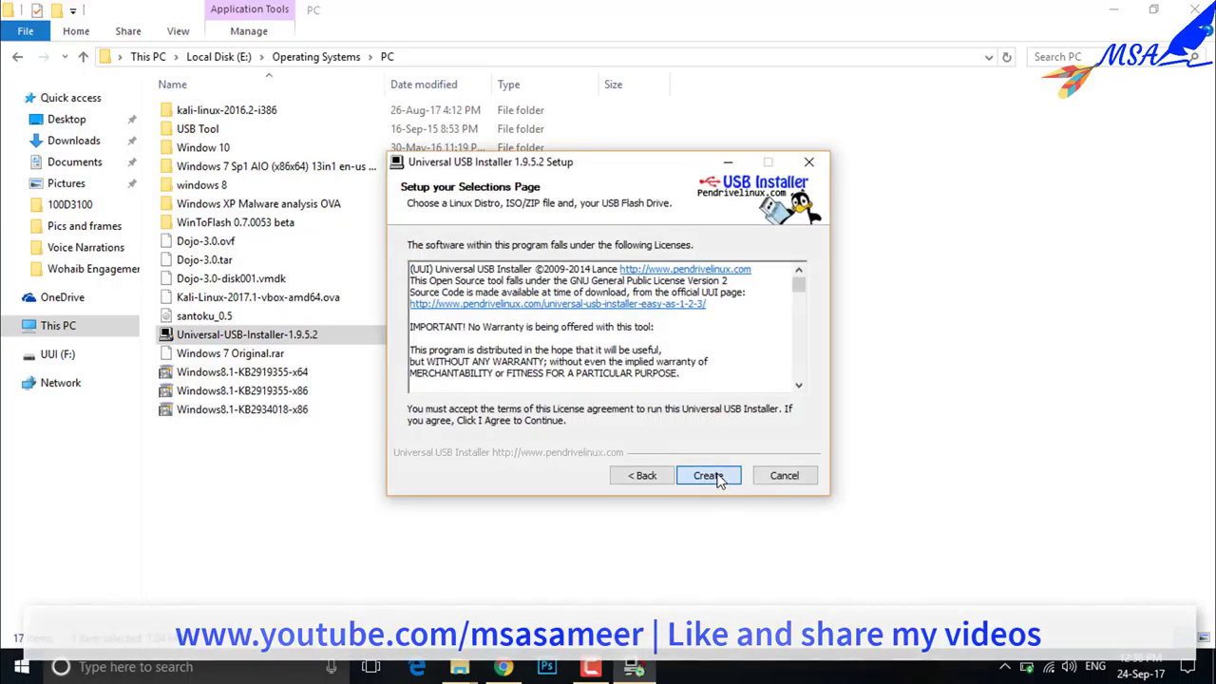
Step: Look through the supported distributions and choose Kali Linux as the one to put on the USB drive
{"action": "left_click", "coordinate": [570, 272]}
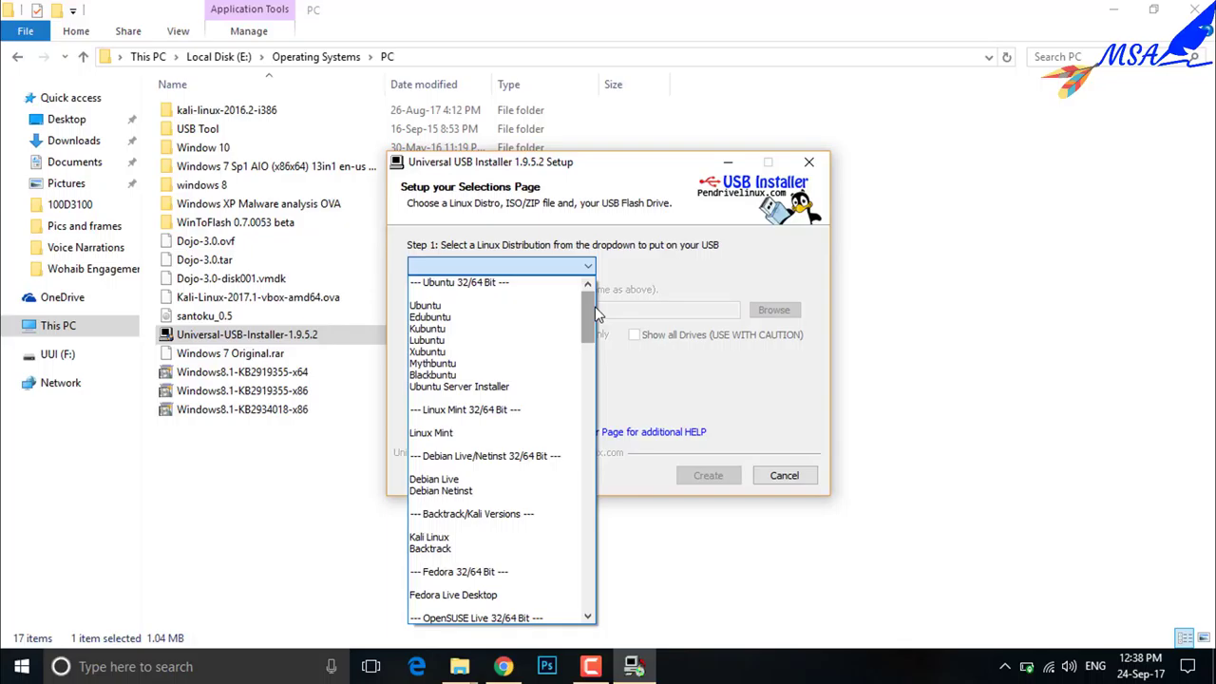
{"action": "left_click_drag", "start_coordinate": [594, 307], "coordinate": [559, 613]}
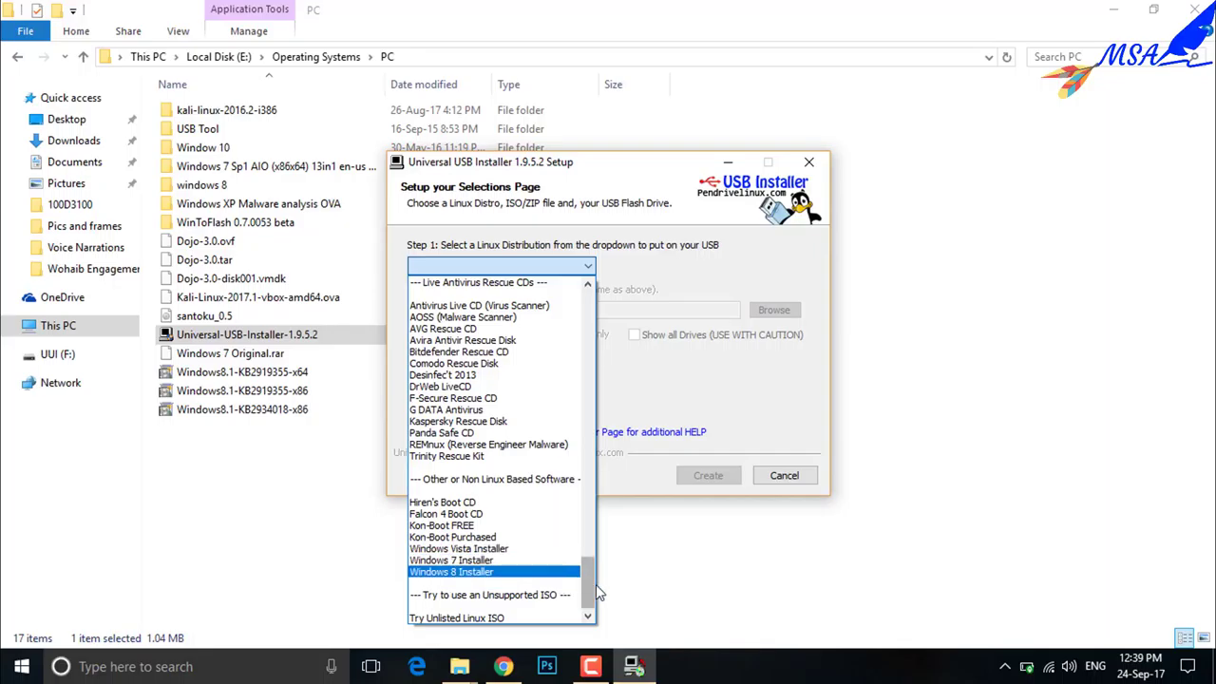
{"action": "left_click_drag", "start_coordinate": [587, 594], "coordinate": [595, 323]}
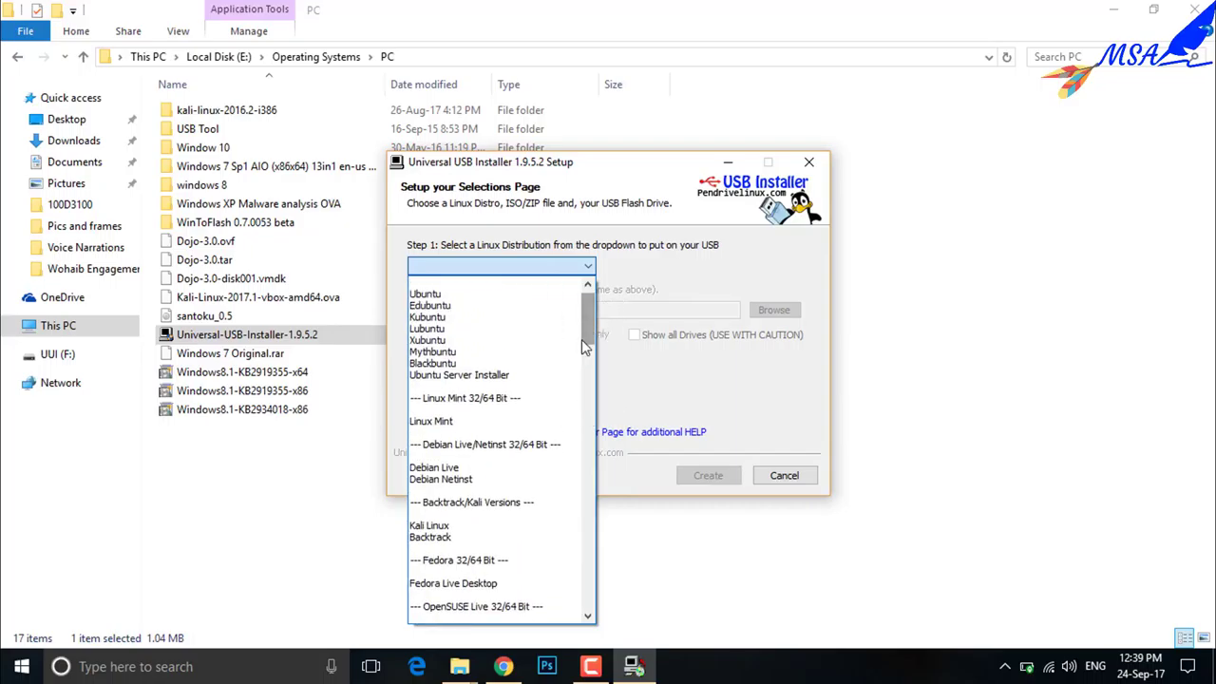
{"action": "left_click", "coordinate": [433, 527]}
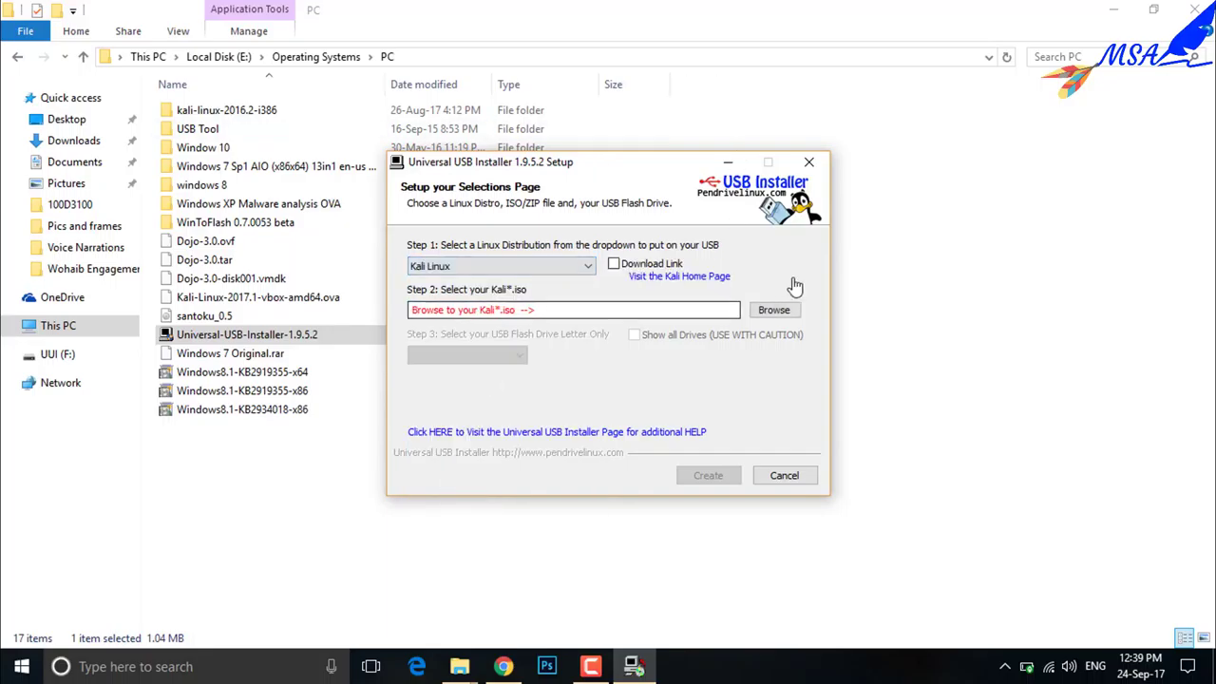
Step: Load the kali-linux-2016.2-amd64 disc image as the source ISO, checking its file properties before opening it
{"action": "left_click", "coordinate": [773, 310]}
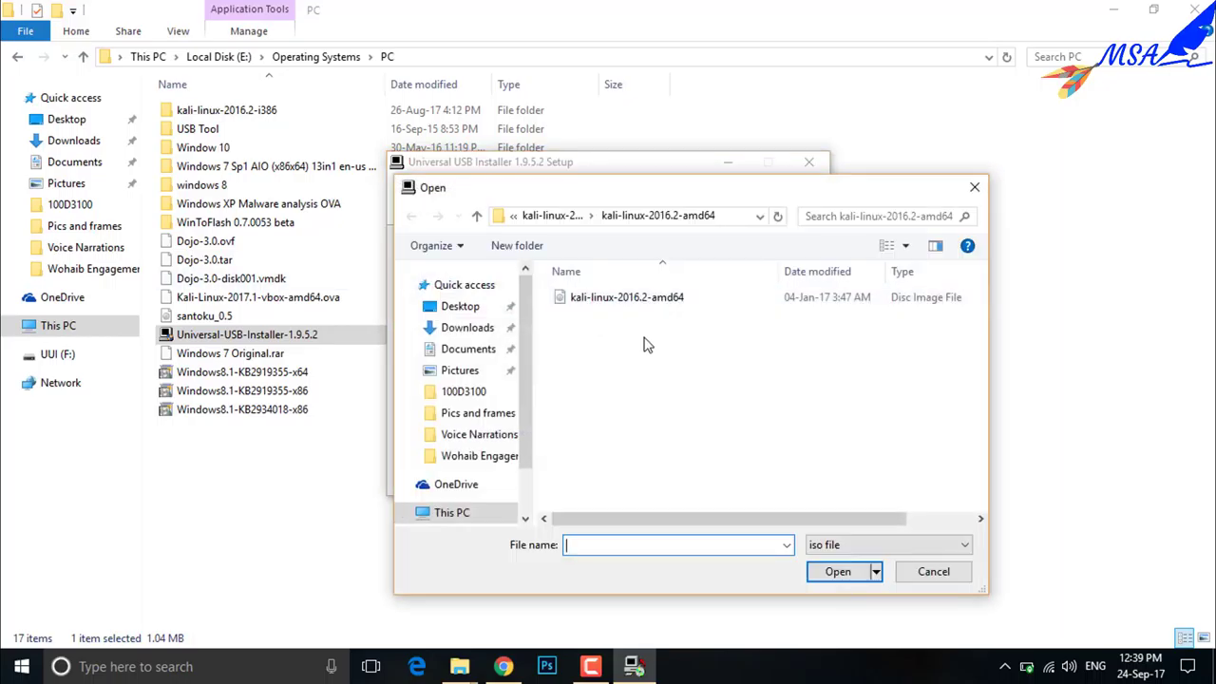
{"action": "left_click", "coordinate": [679, 297]}
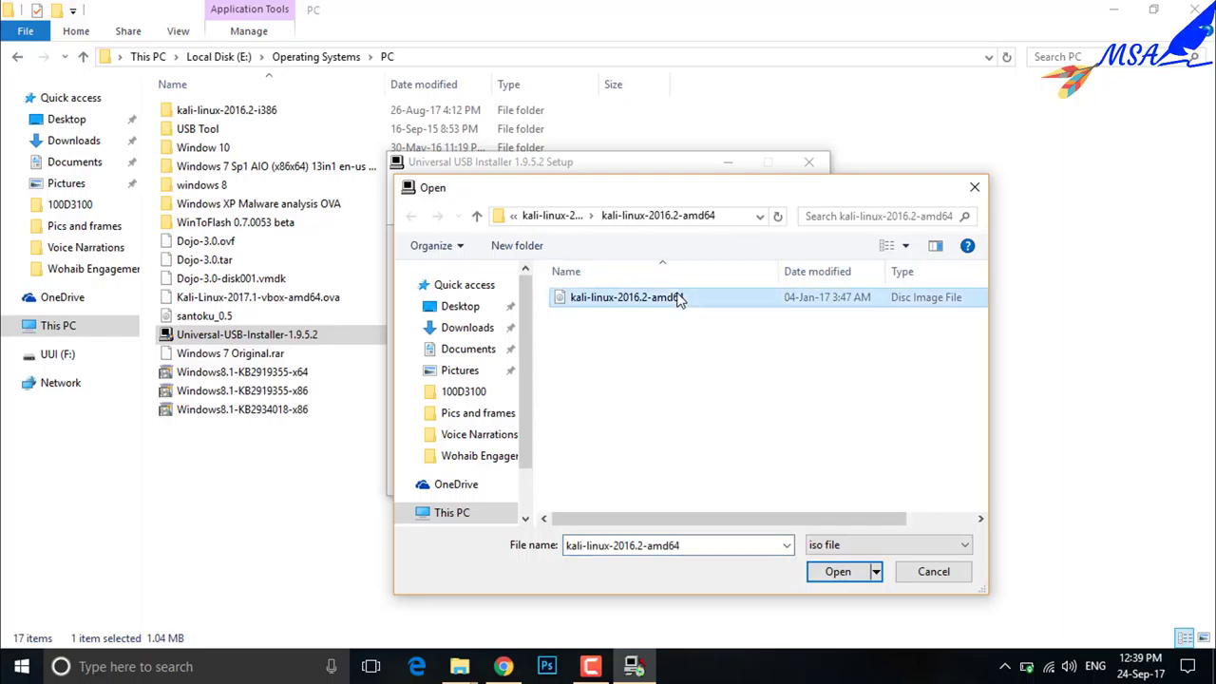
{"action": "key", "text": "shift+F10"}
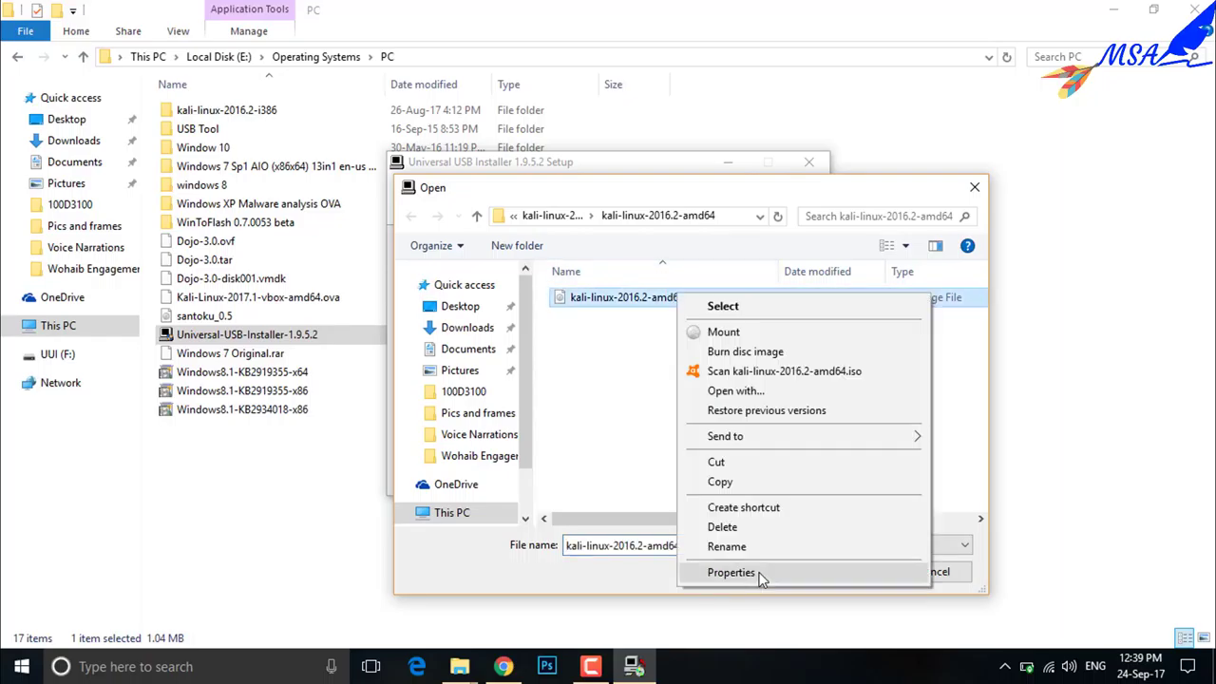
{"action": "left_click", "coordinate": [731, 572]}
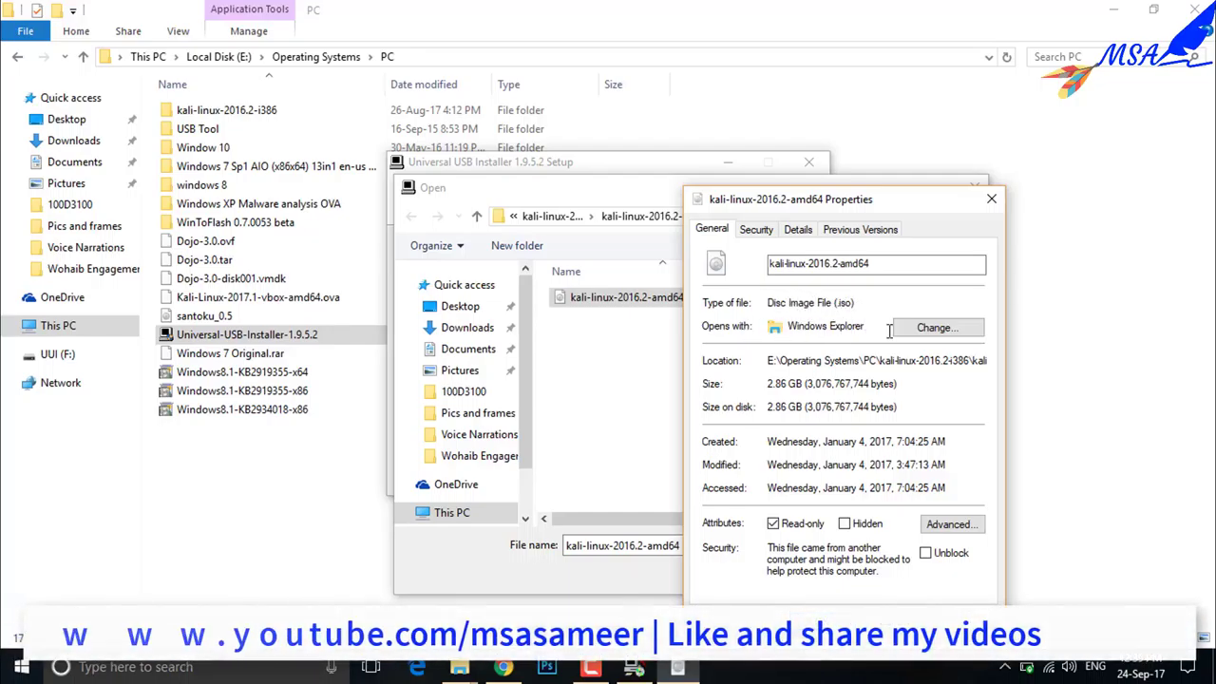
{"action": "left_click", "coordinate": [819, 619]}
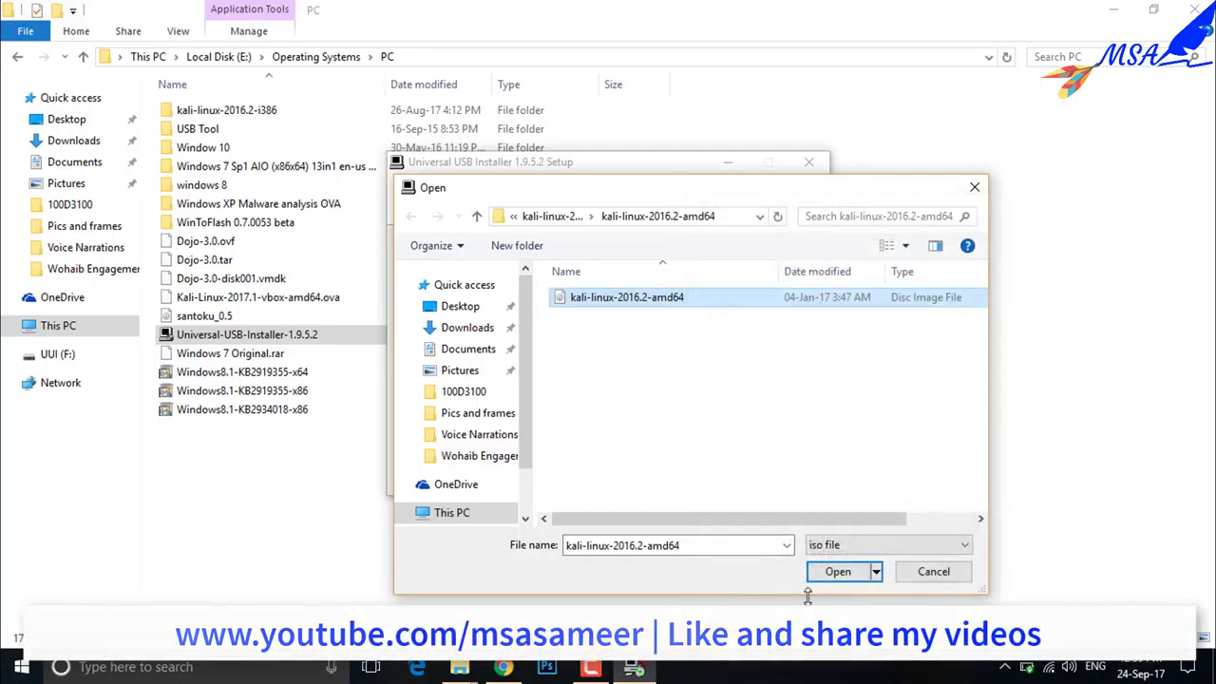
{"action": "left_click", "coordinate": [840, 572]}
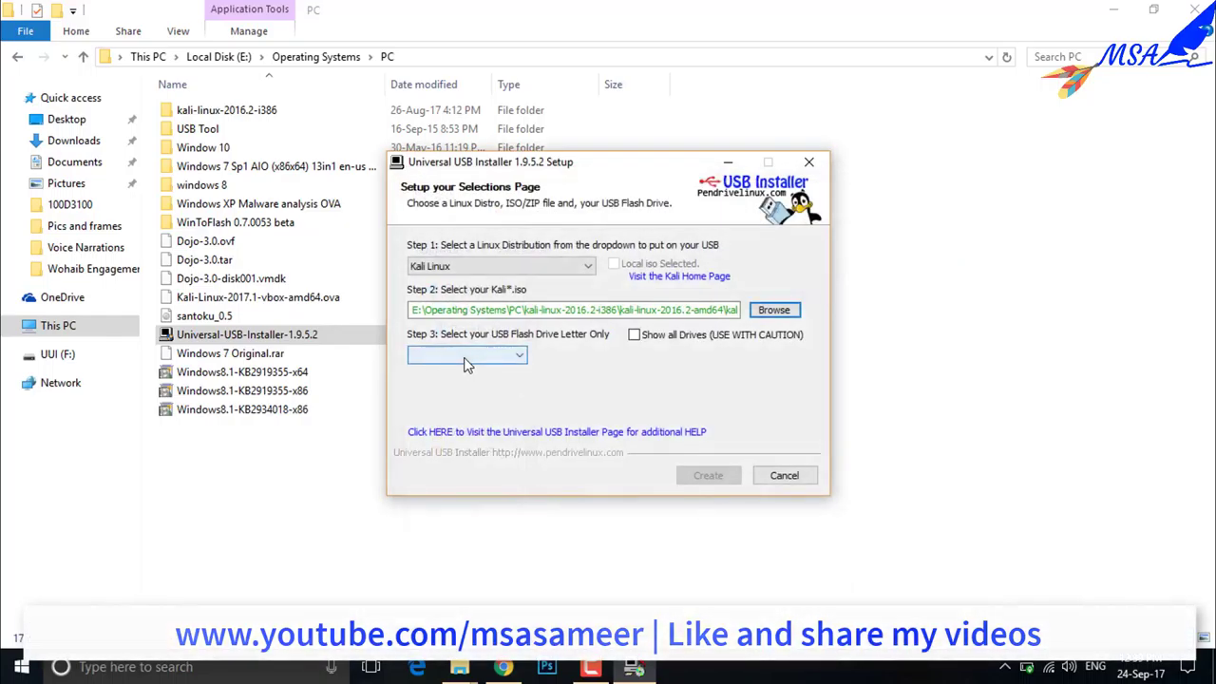
Step: Select F:\ UUI 3GB as the target flash drive and enable formatting it as Fat32
{"action": "left_click", "coordinate": [465, 355]}
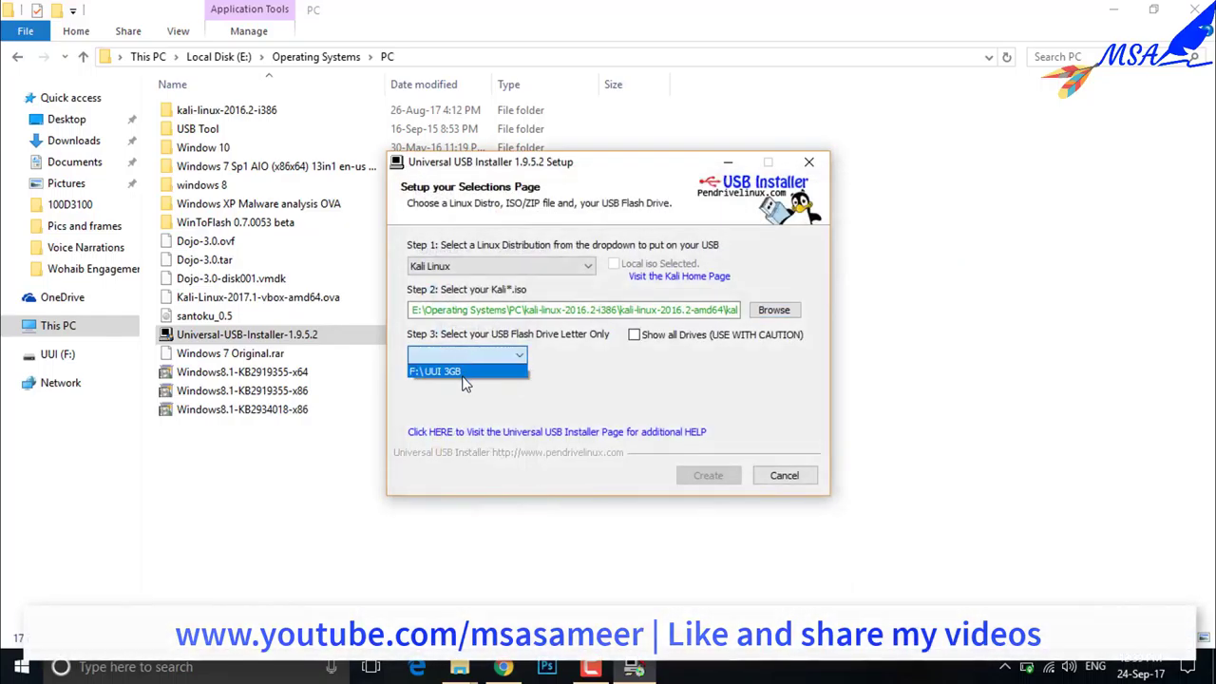
{"action": "left_click", "coordinate": [463, 371]}
{"action": "left_click", "coordinate": [553, 356]}
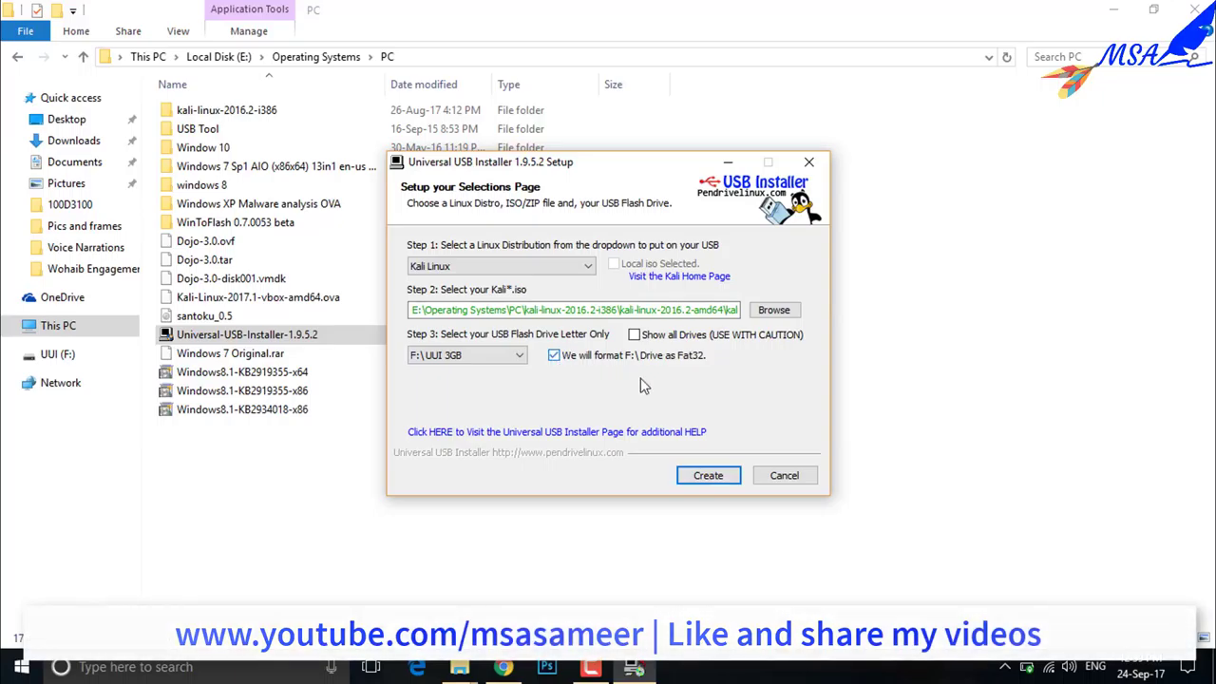
Step: Create the bootable Kali Linux USB drive, approve the listed actions on F:, and close the installer once done
{"action": "left_click", "coordinate": [708, 477]}
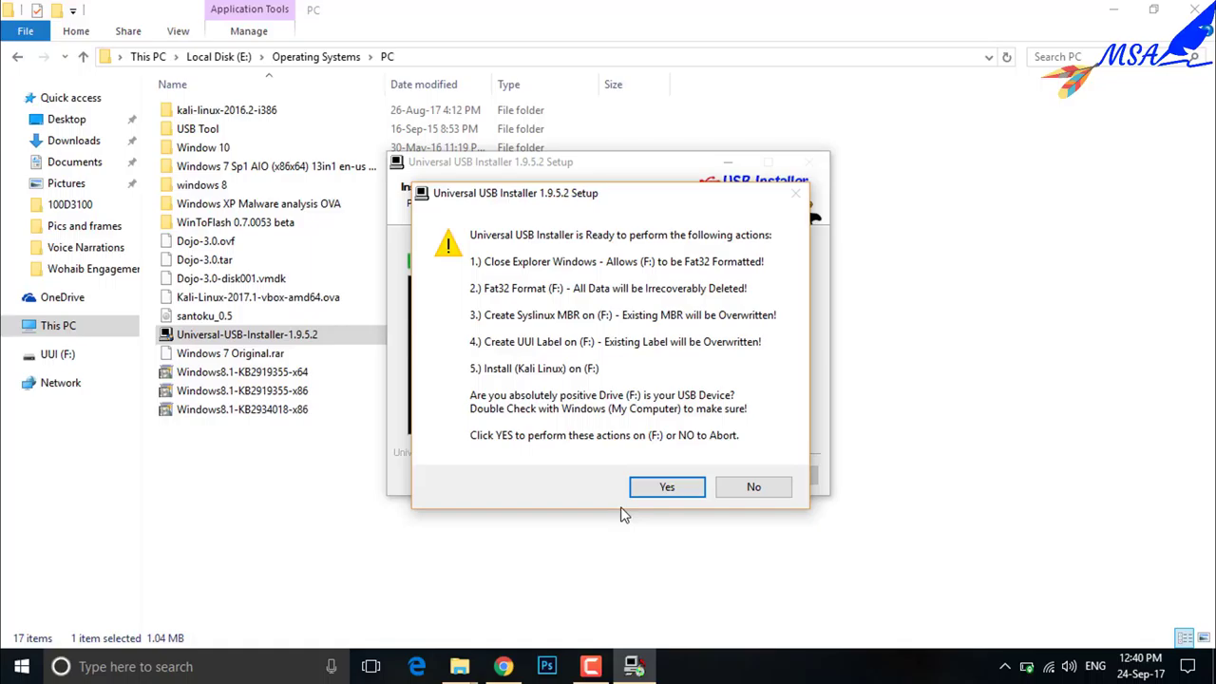
{"action": "left_click", "coordinate": [665, 488]}
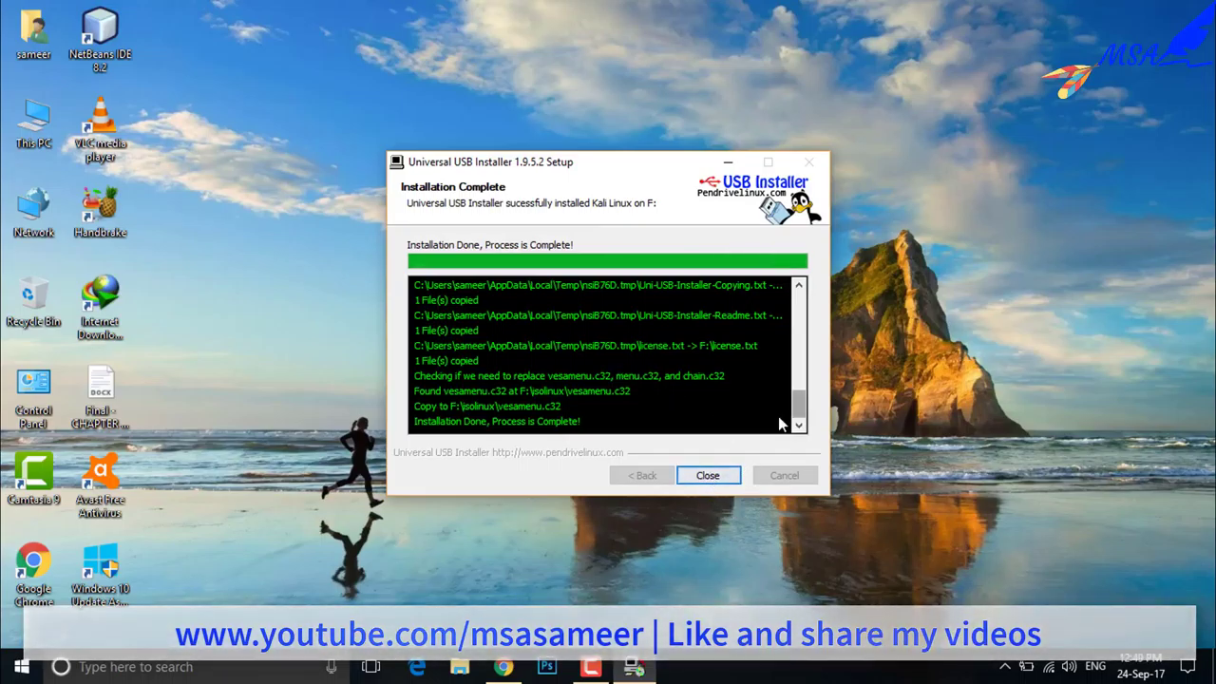
{"action": "left_click", "coordinate": [707, 475]}
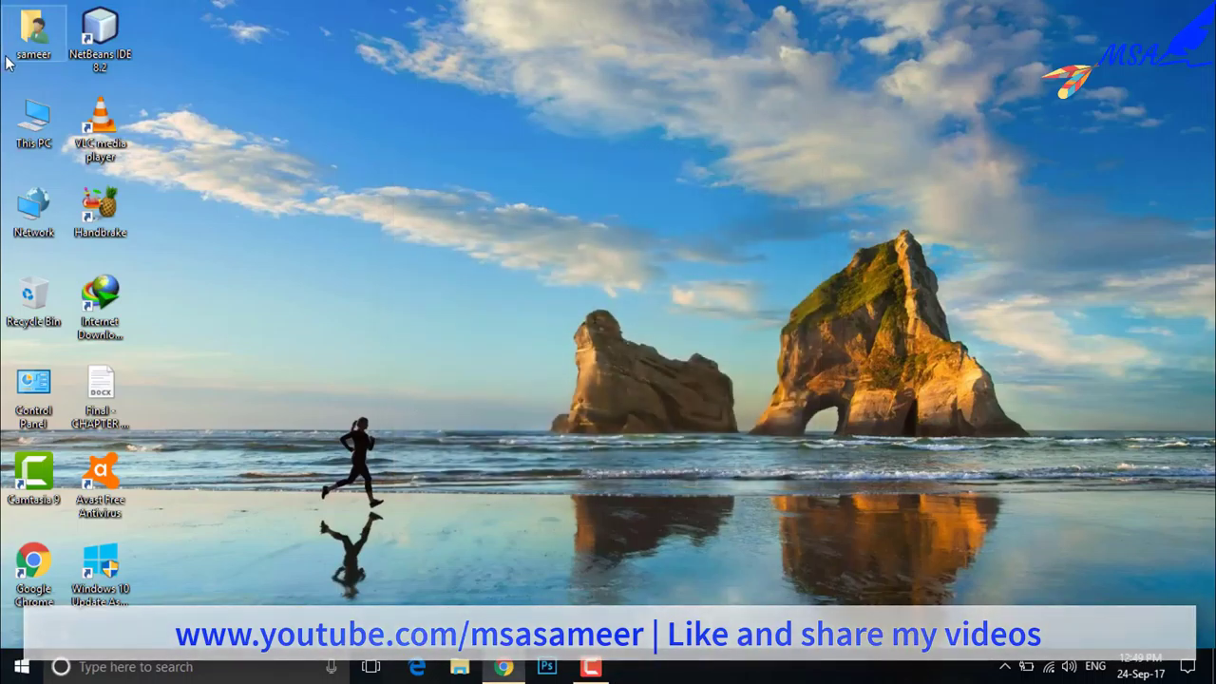
Step: Inspect the files written to the UUI (F:) flash drive in File Explorer, recheck the drive list in This PC, and close the window
{"action": "double_click", "coordinate": [34, 119]}
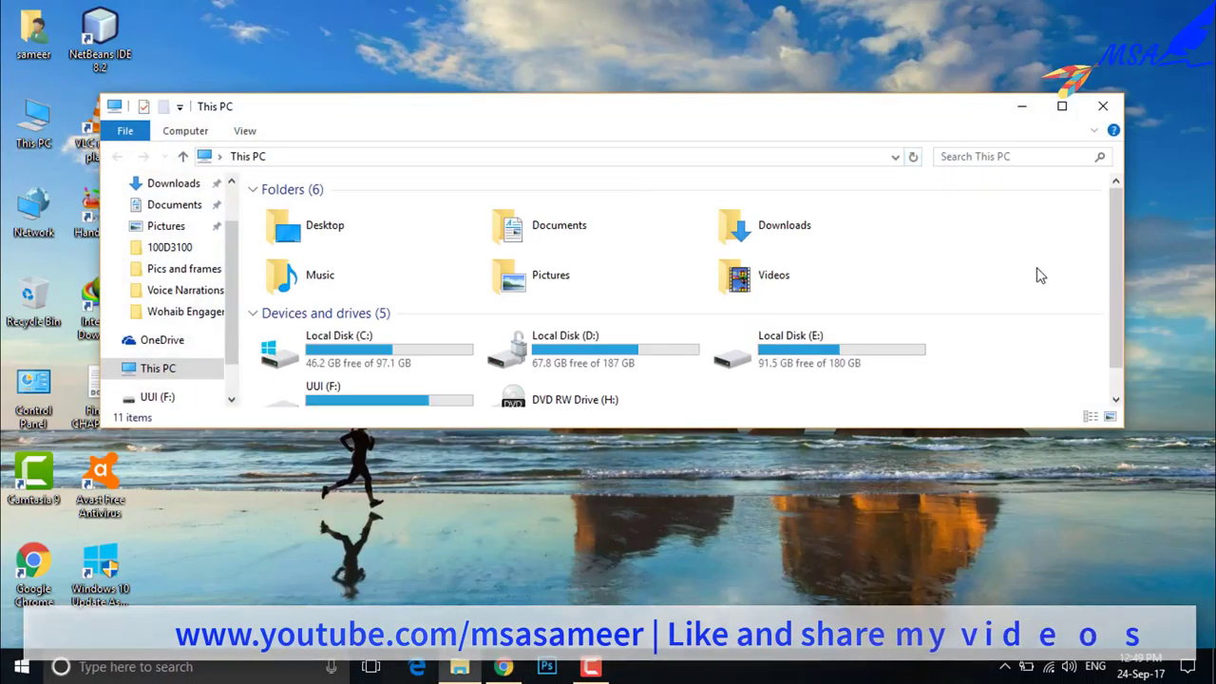
{"action": "double_click", "coordinate": [910, 109]}
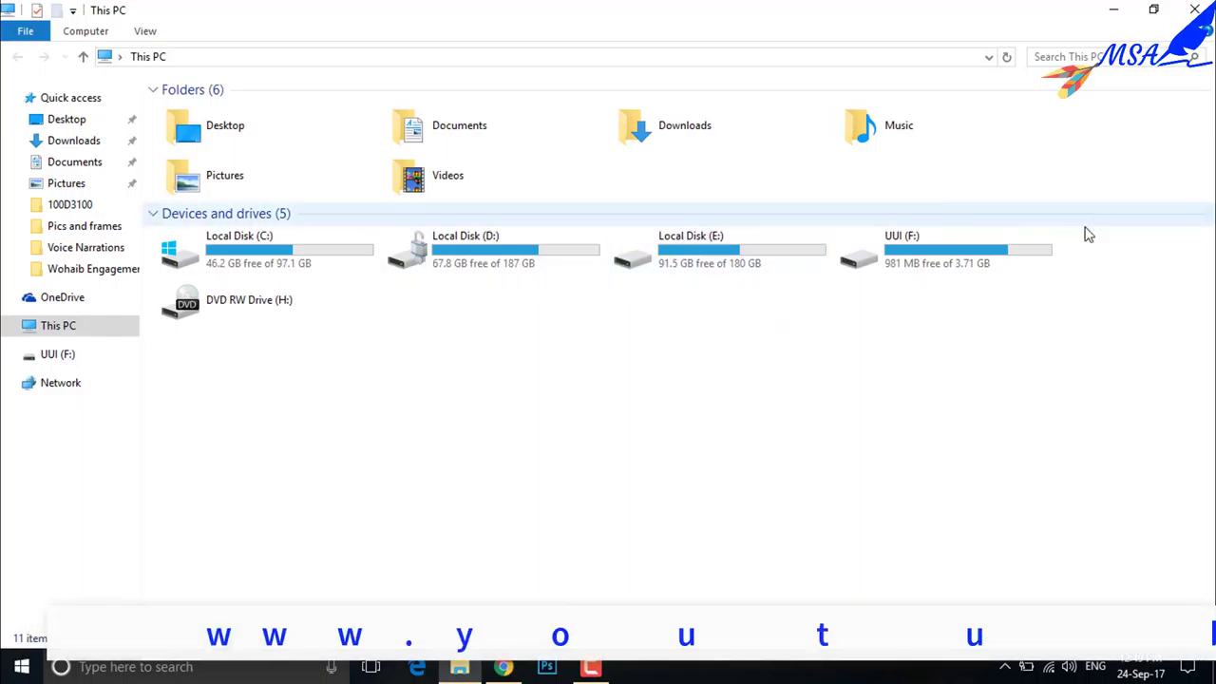
{"action": "double_click", "coordinate": [947, 251]}
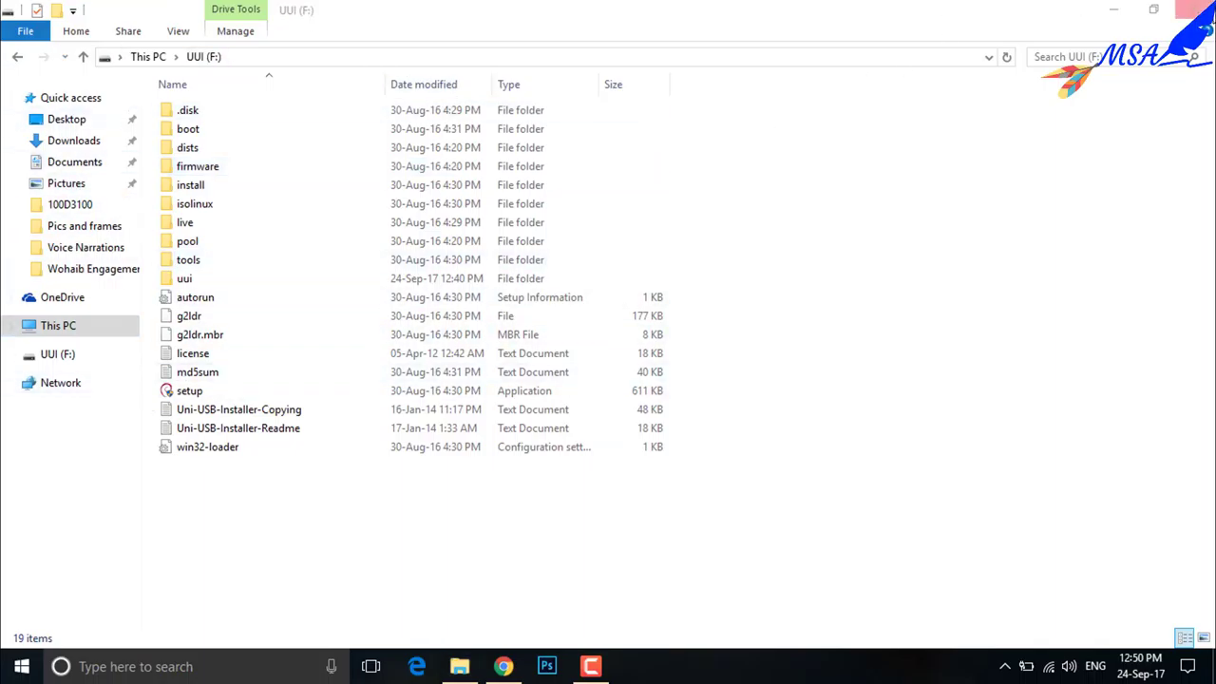
{"action": "left_click", "coordinate": [1198, 13]}
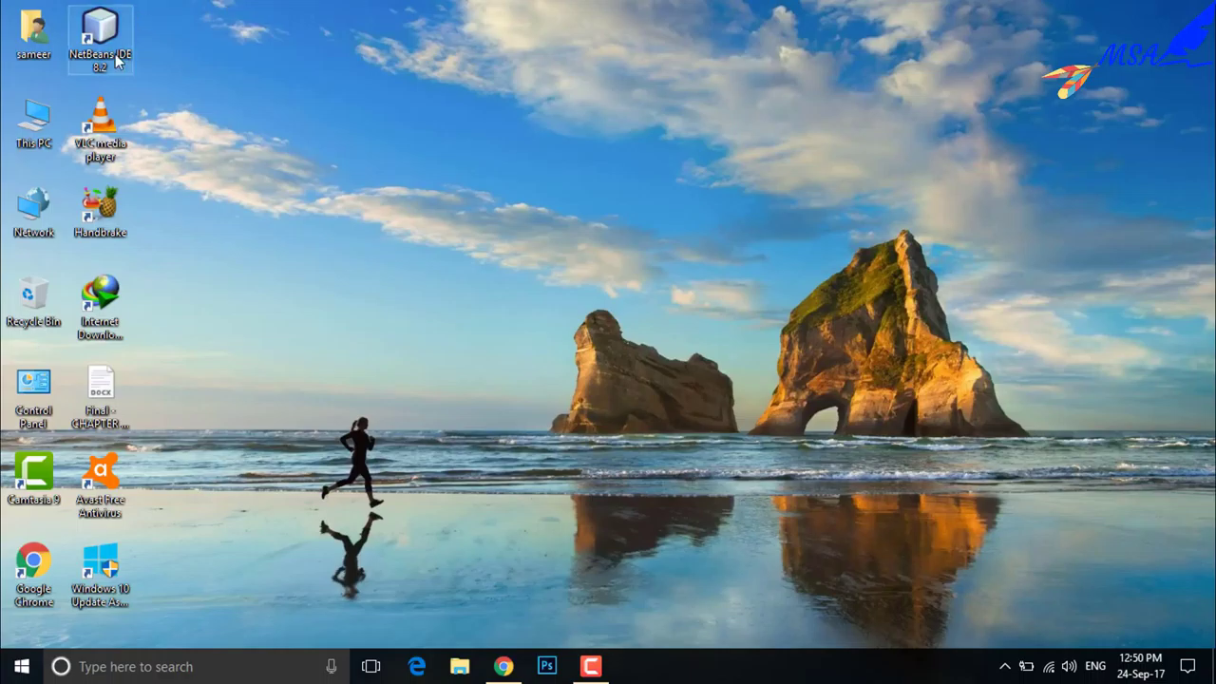
{"action": "double_click", "coordinate": [41, 126]}
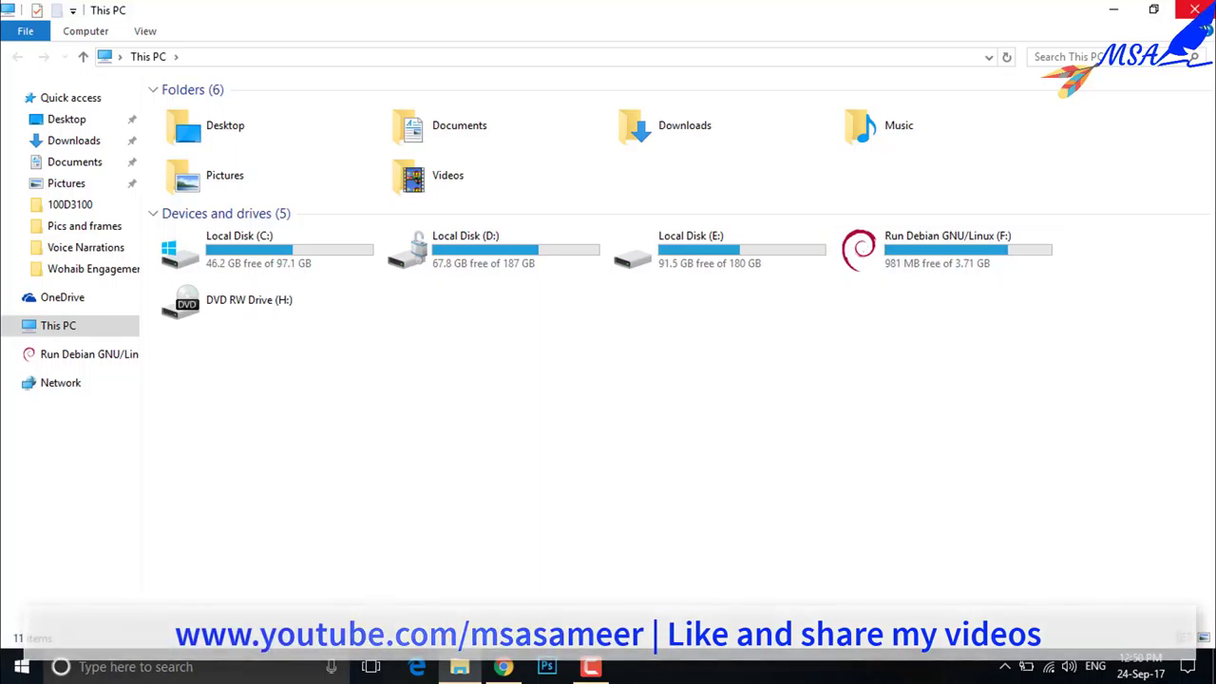
{"action": "left_click", "coordinate": [1195, 9]}
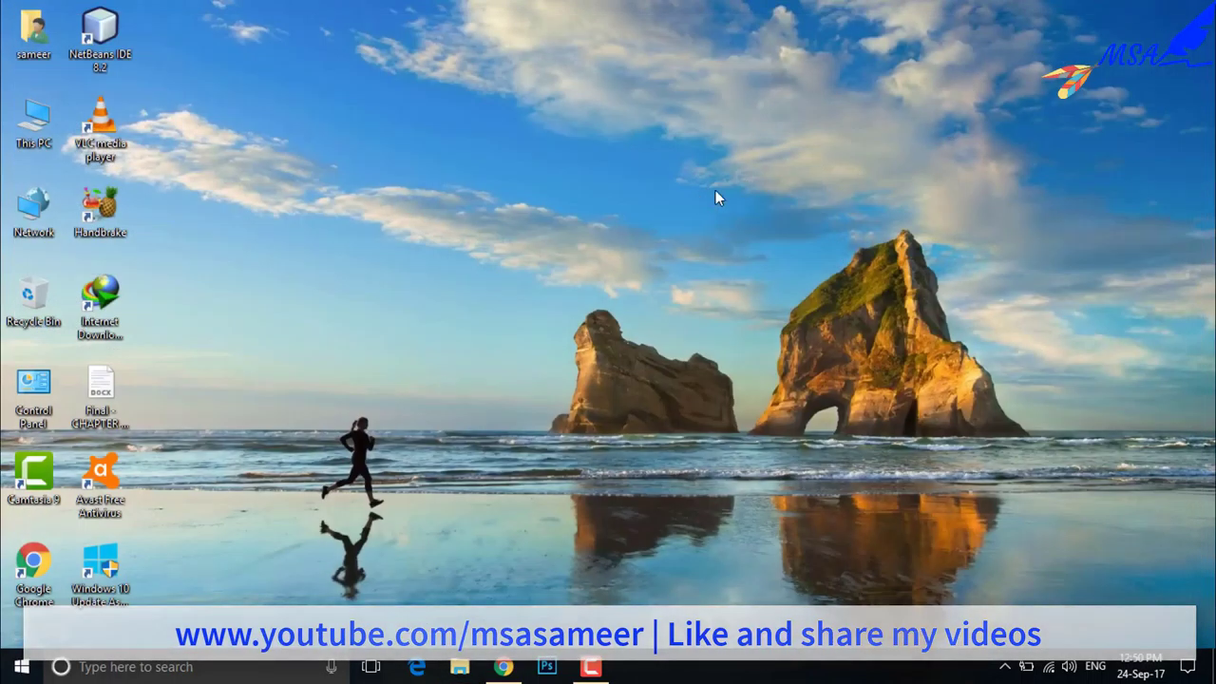